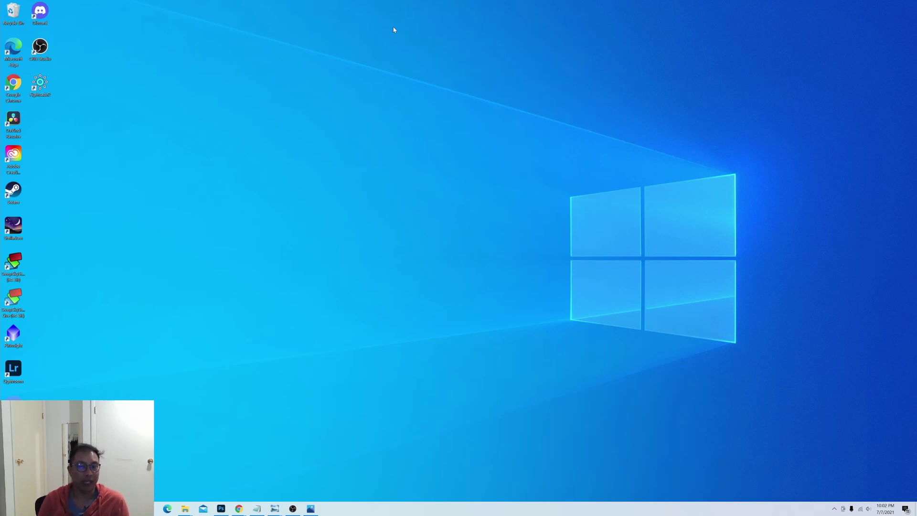
# Open the Horsehead-Flame-Orion photo in Photos and examine the Orion and Horsehead nebulae and their bright stars close up
pyautogui.click(310, 508)
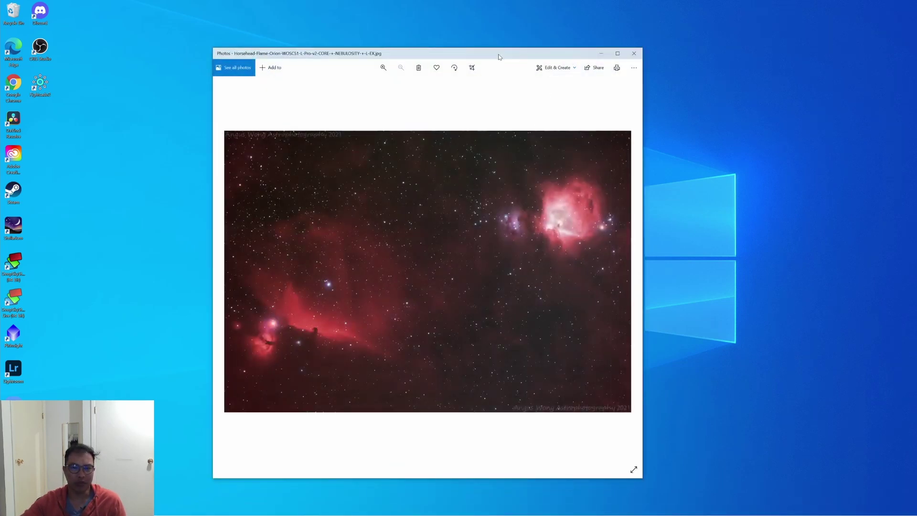
pyautogui.moveTo(498, 54); pyautogui.dragTo(308, 44)
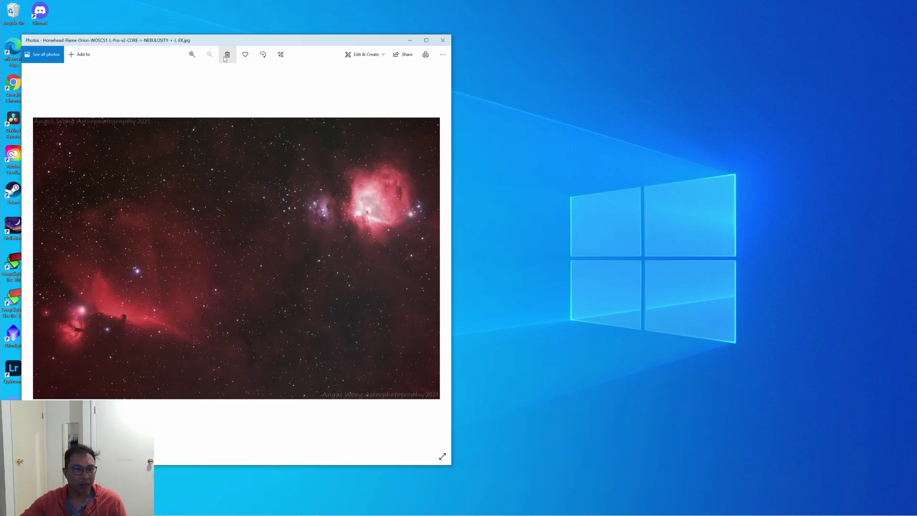
pyautogui.click(192, 55)
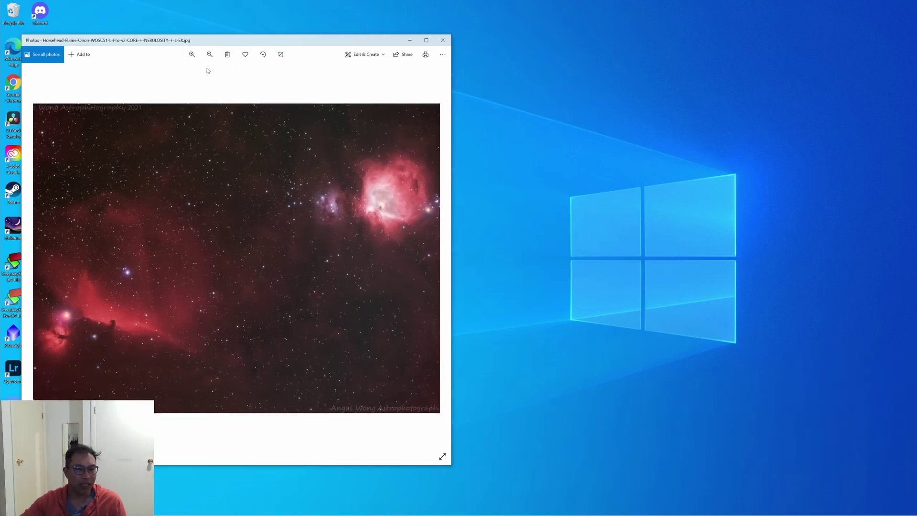
pyautogui.click(192, 55)
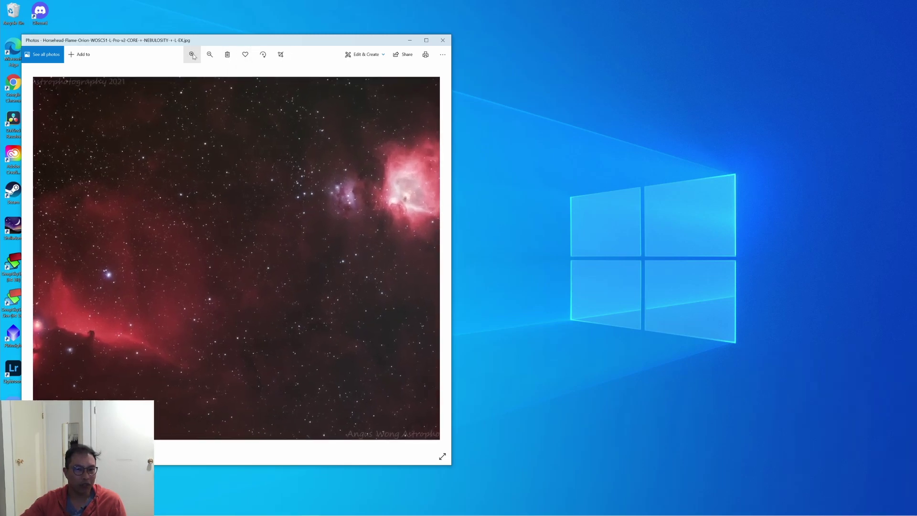
pyautogui.moveTo(257, 309); pyautogui.dragTo(181, 313)
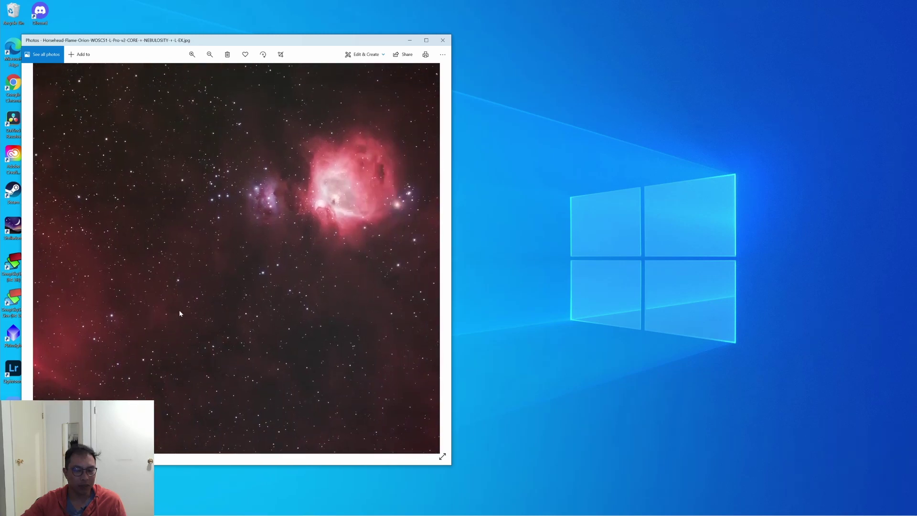
pyautogui.click(192, 54)
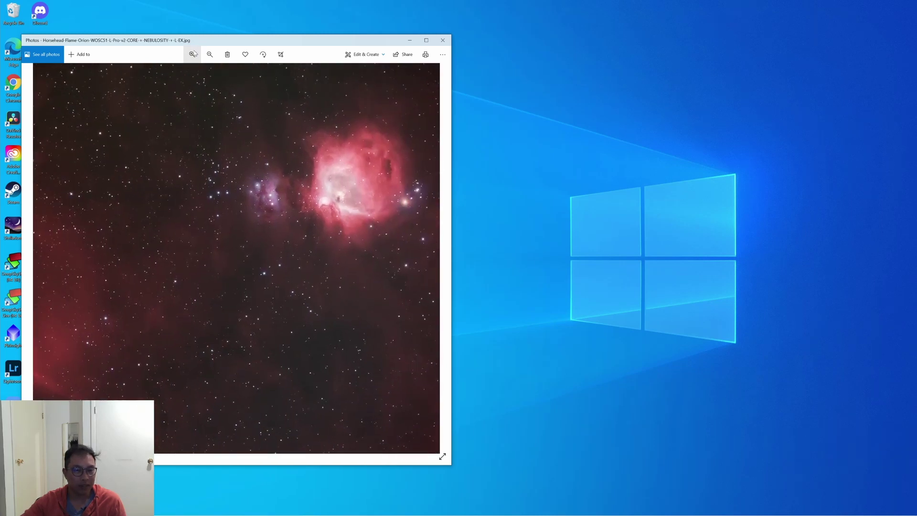
pyautogui.moveTo(371, 171); pyautogui.dragTo(278, 232)
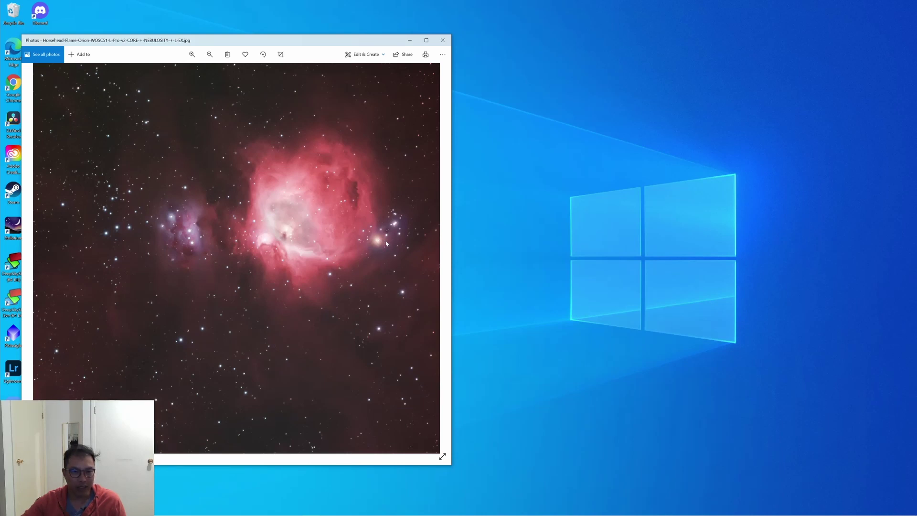
pyautogui.moveTo(89, 363); pyautogui.dragTo(123, 273)
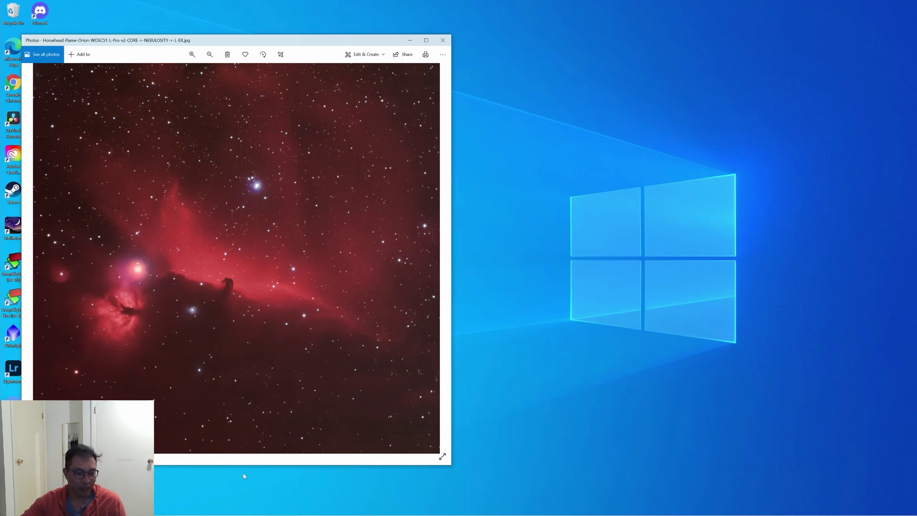
# Bring up the stacked SADR image with stars in Windows Photo Viewer
pyautogui.moveTo(267, 513)
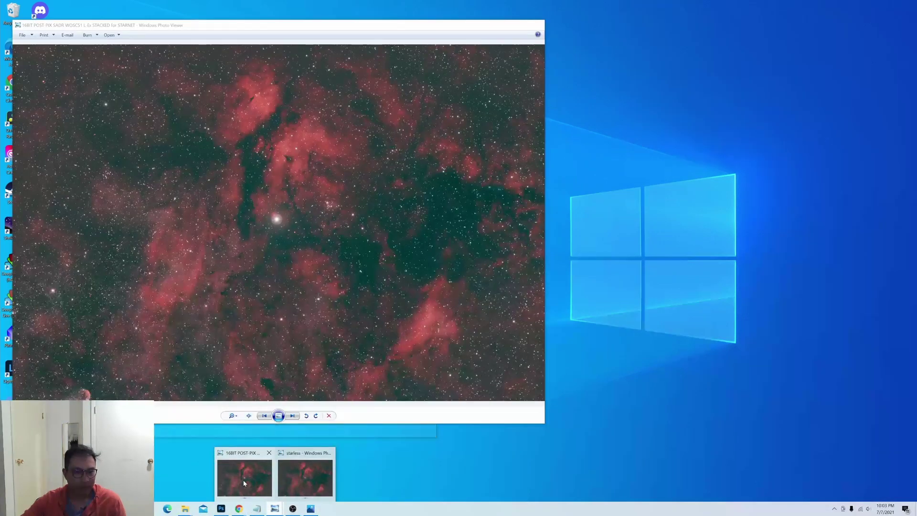
pyautogui.click(243, 480)
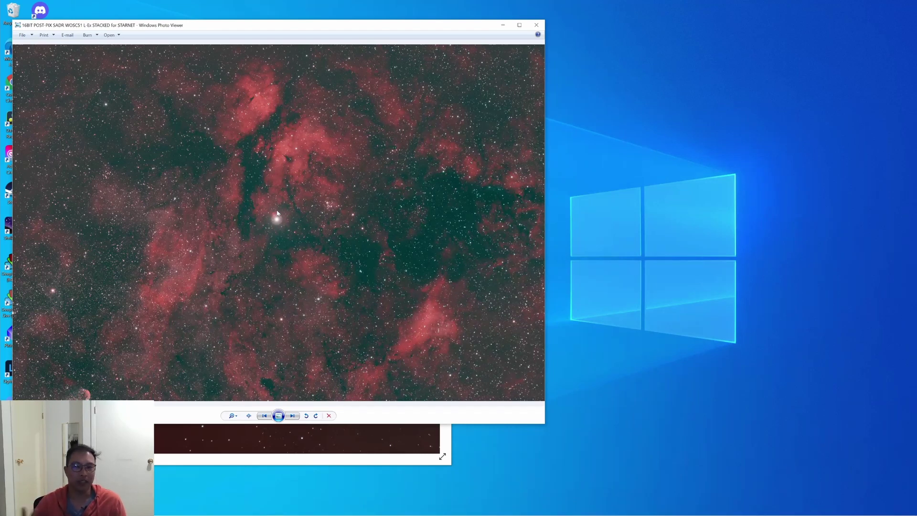
# Switch to Chrome, open the Troy's Astro Actions blog post and highlight the "Separate Stars and Sky" action heading in its description
pyautogui.moveTo(285, 512)
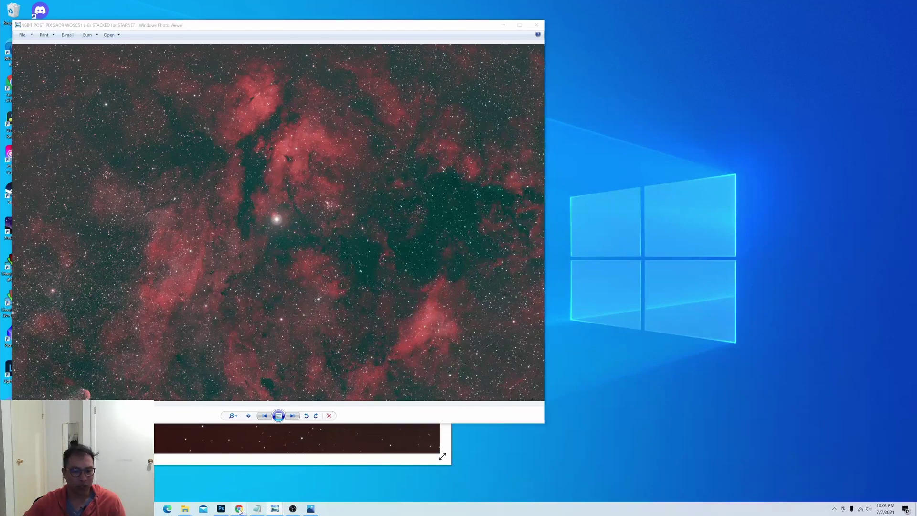
pyautogui.moveTo(238, 509)
pyautogui.click(298, 456)
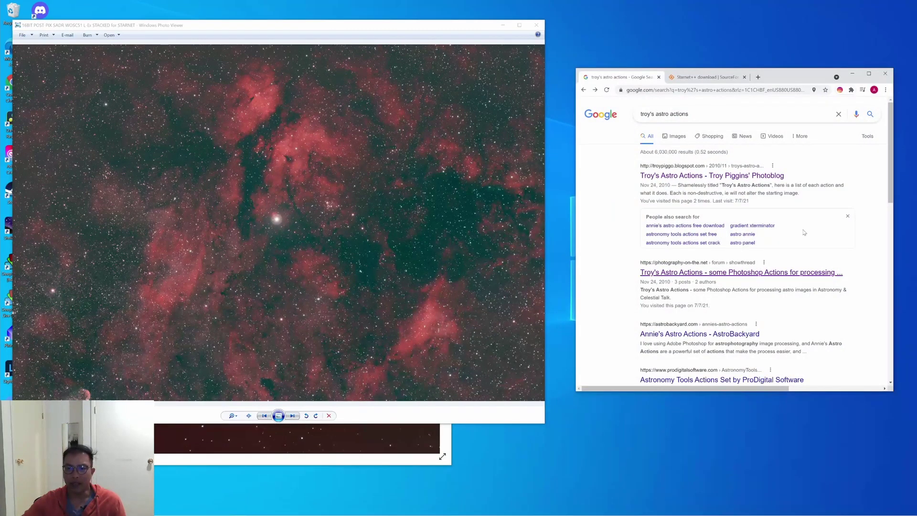
pyautogui.click(701, 176)
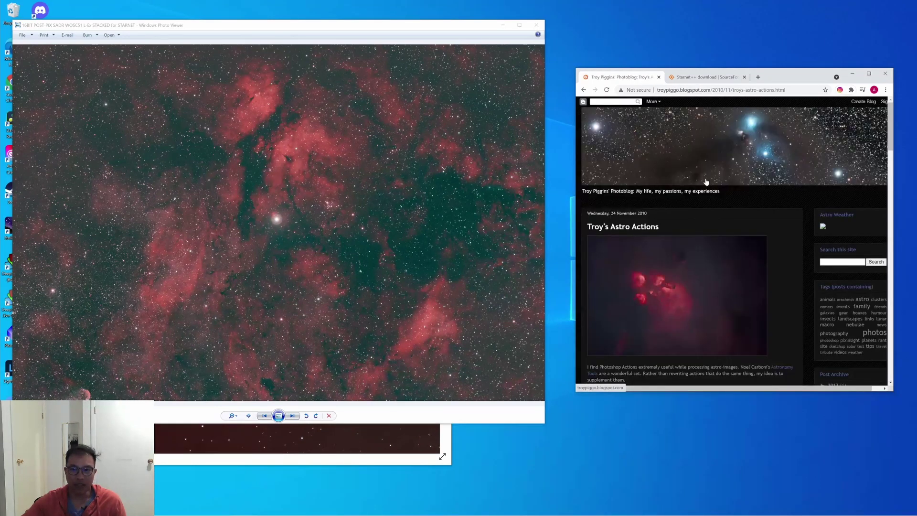
pyautogui.scroll(-1, 769, 278)
pyautogui.scroll(-5, 769, 278)
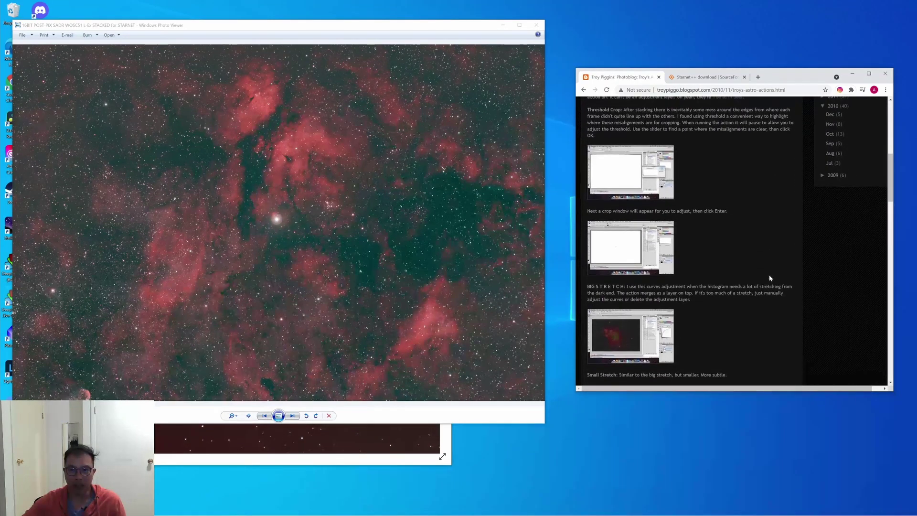
pyautogui.scroll(-3, 769, 277)
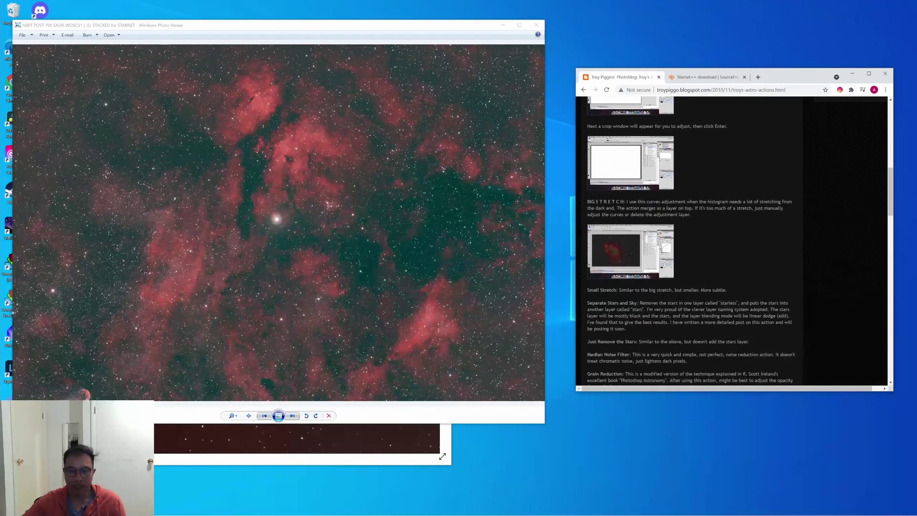
pyautogui.moveTo(587, 303); pyautogui.dragTo(638, 303)
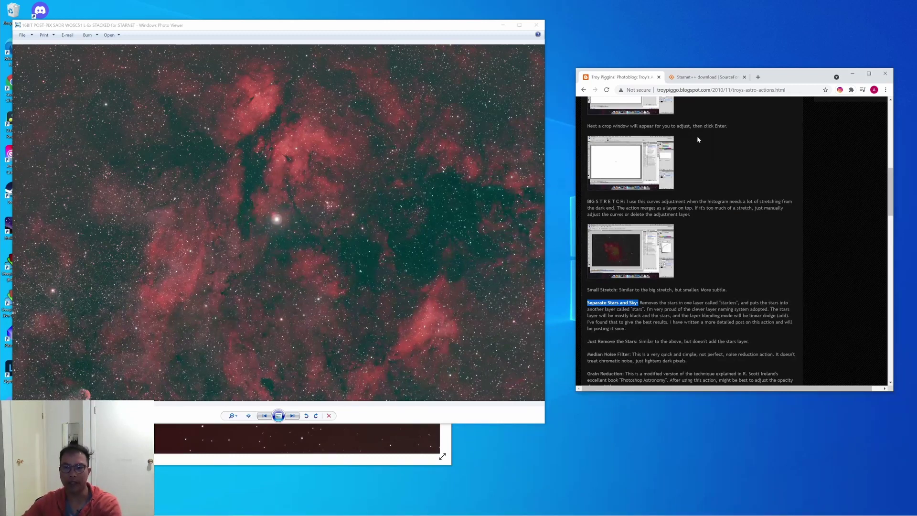
# View the Starnet++ page on SourceForge and bring up the starless image for comparison with the original
pyautogui.click(700, 78)
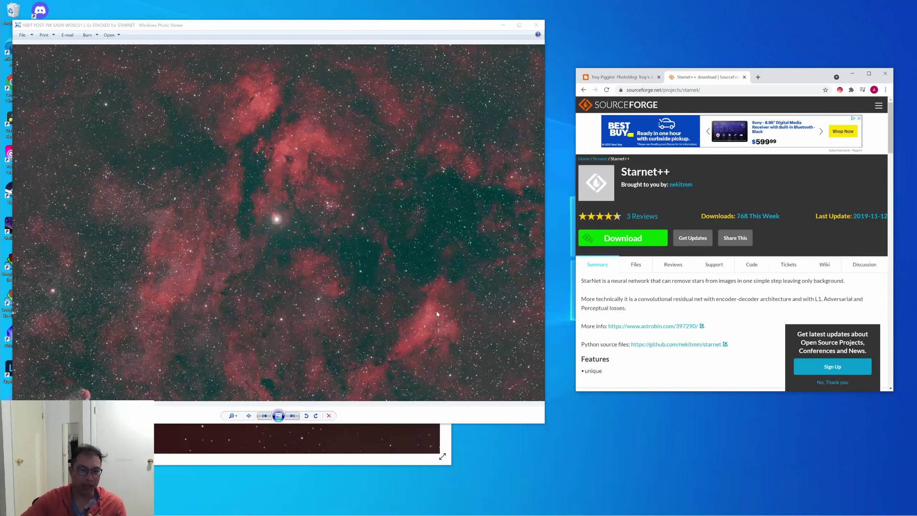
pyautogui.moveTo(263, 513)
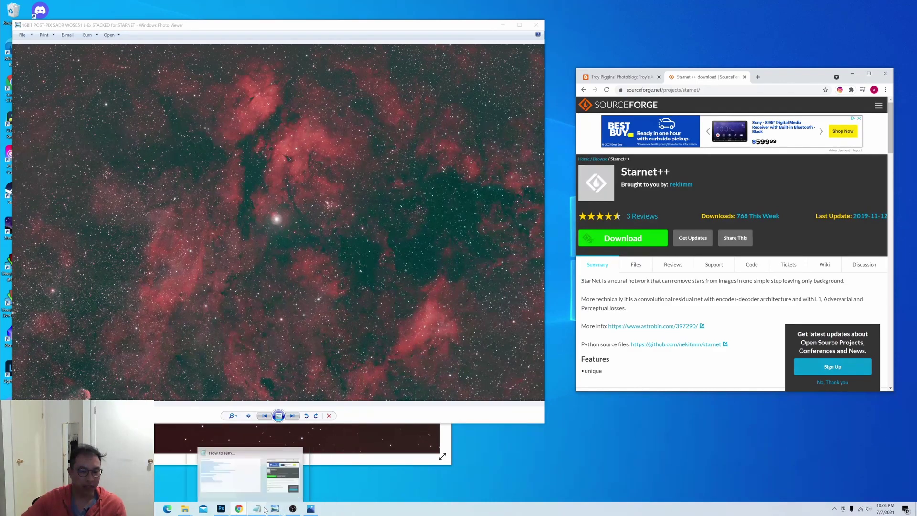
pyautogui.click(289, 483)
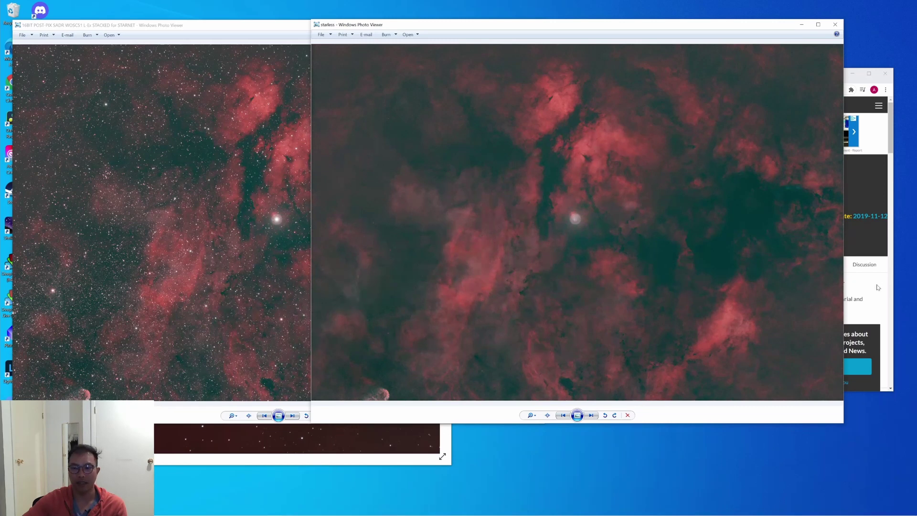
# Review the project samples on the Starnet++ page and return to the Troy's Astro Actions post
pyautogui.click(867, 196)
pyautogui.scroll(-5, 866, 197)
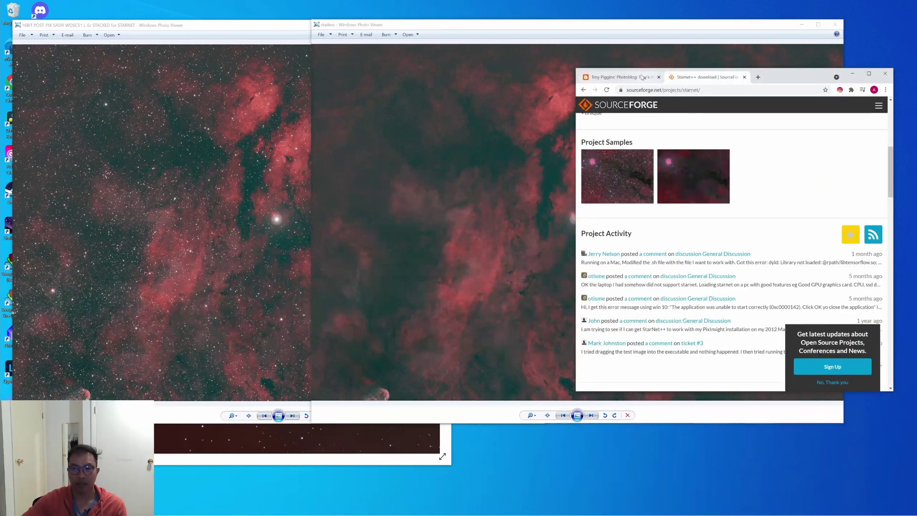
pyautogui.click(620, 77)
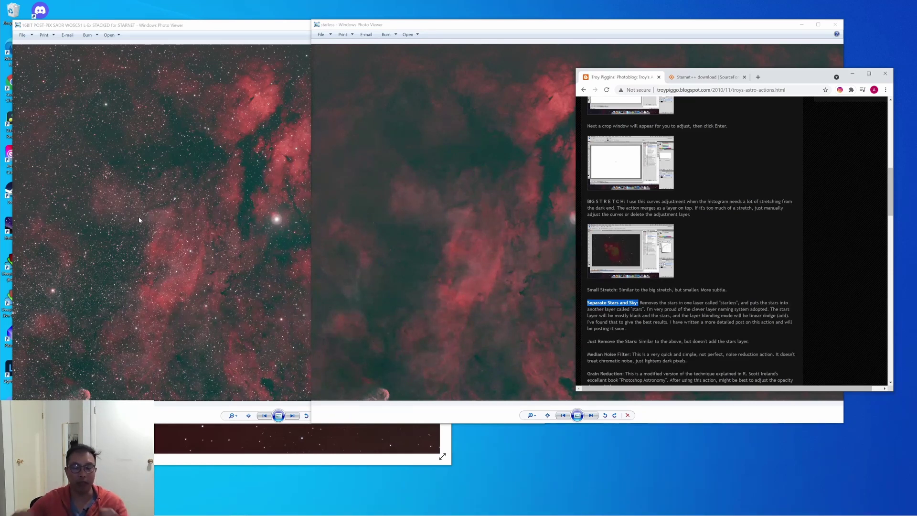
pyautogui.click(599, 31)
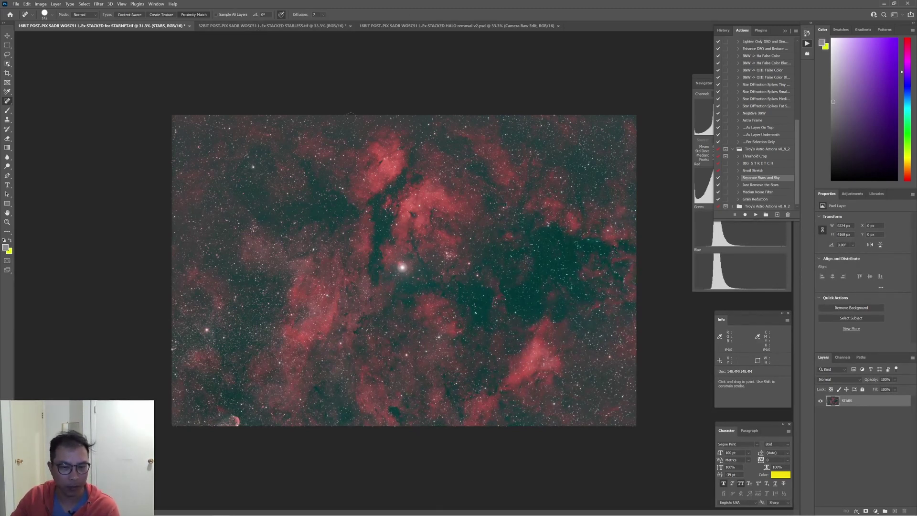
# Try to save the SADR image locally as a TIFF named "16BIT POST-PIX SADR WOSC51 L-Ex STACKED for STARNET"
pyautogui.click(7, 194)
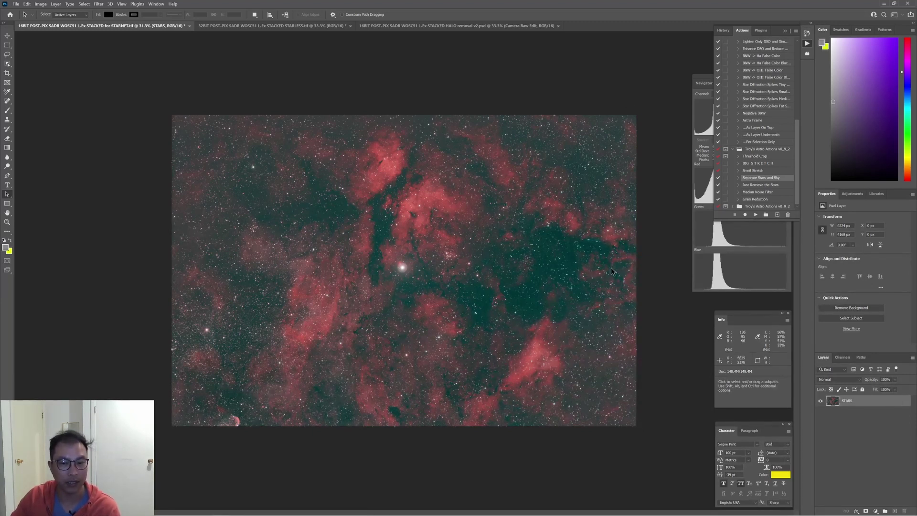
pyautogui.click(14, 4)
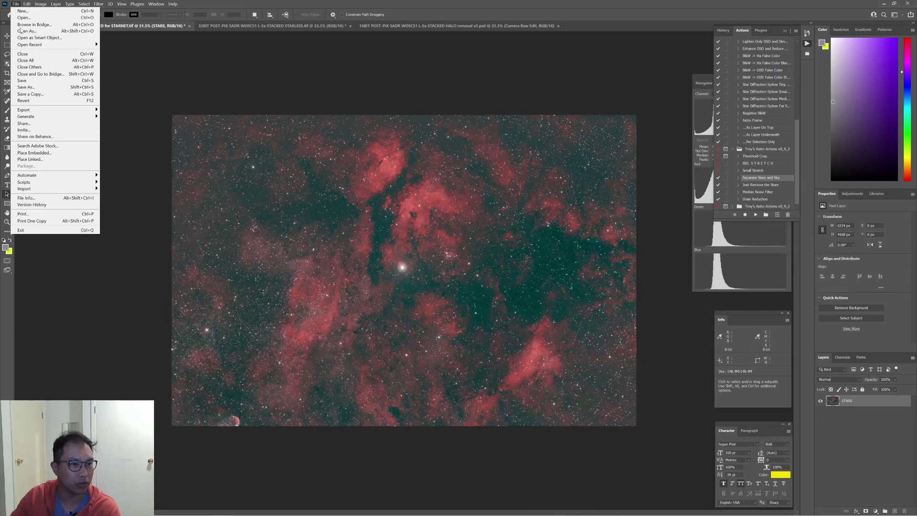
pyautogui.click(27, 87)
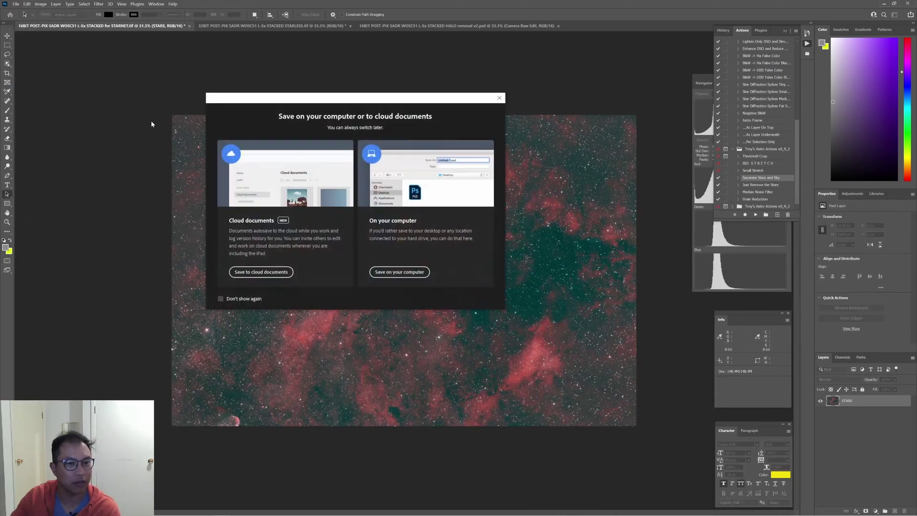
pyautogui.click(400, 270)
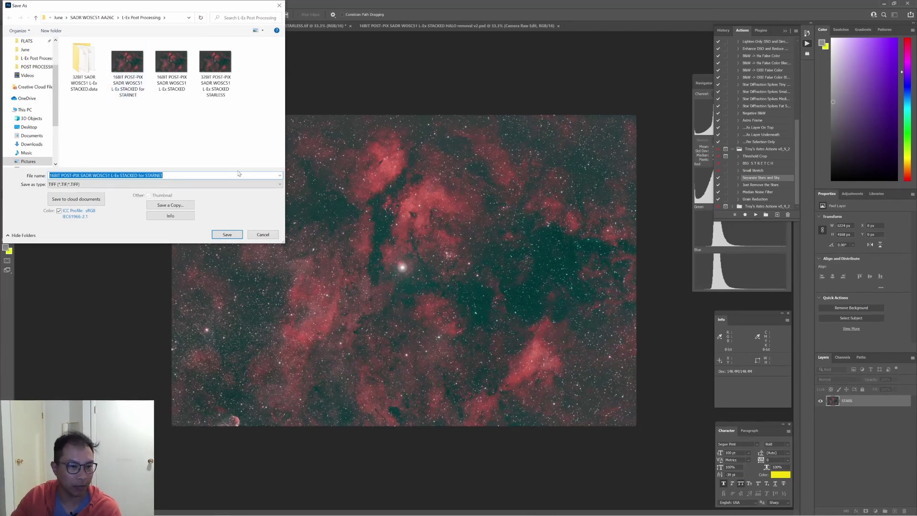
pyautogui.click(229, 84)
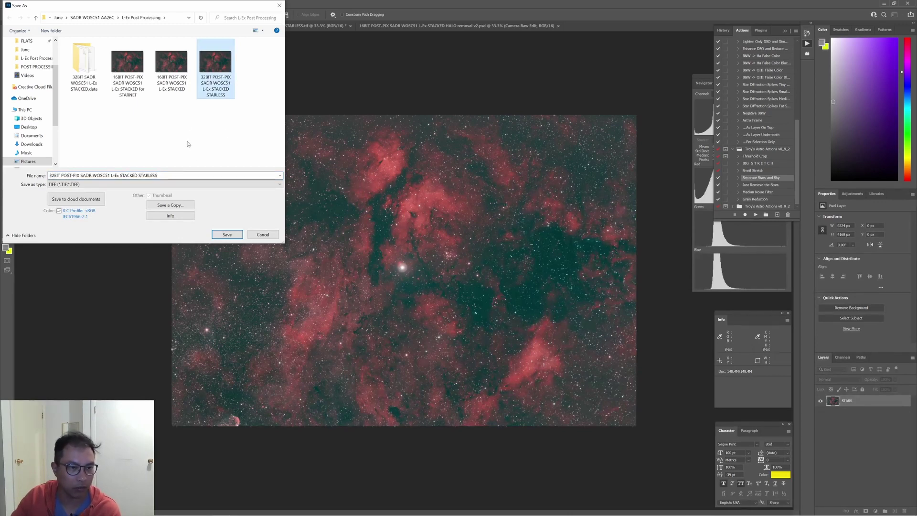
pyautogui.press('Left')
pyautogui.press('Left')
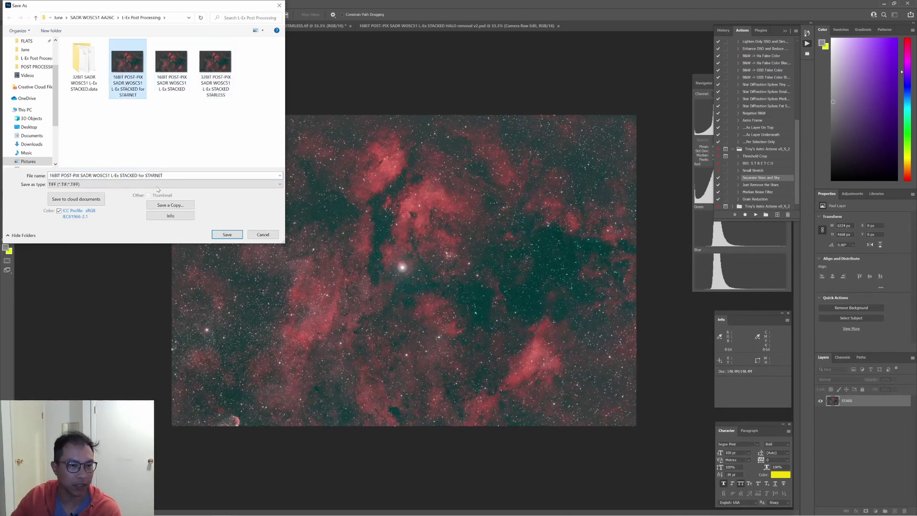
pyautogui.press('Tab')
pyautogui.press('End')
pyautogui.hotkey('ctrl', 'shift', 'Left')
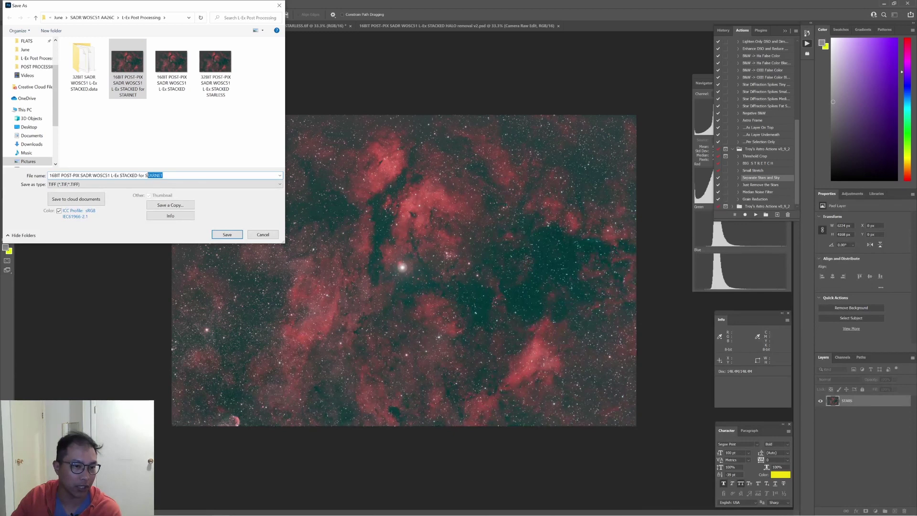
pyautogui.click(194, 174)
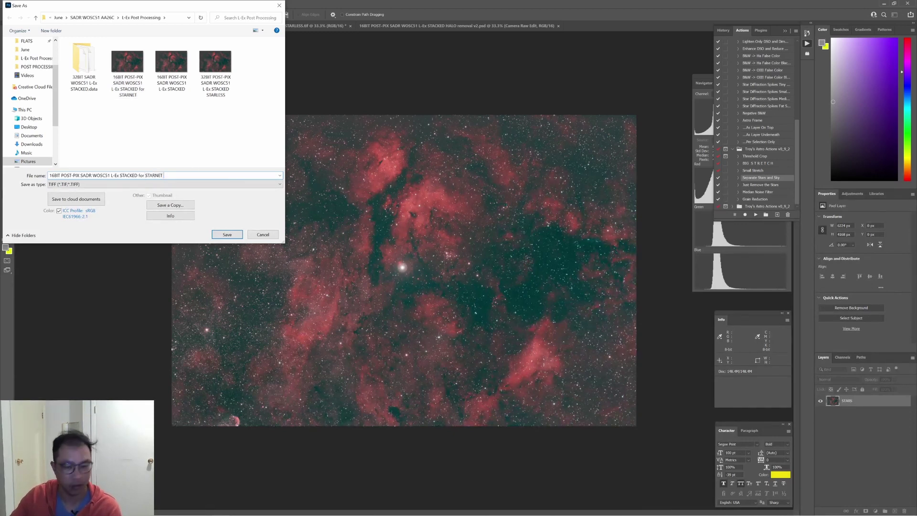
pyautogui.click(227, 235)
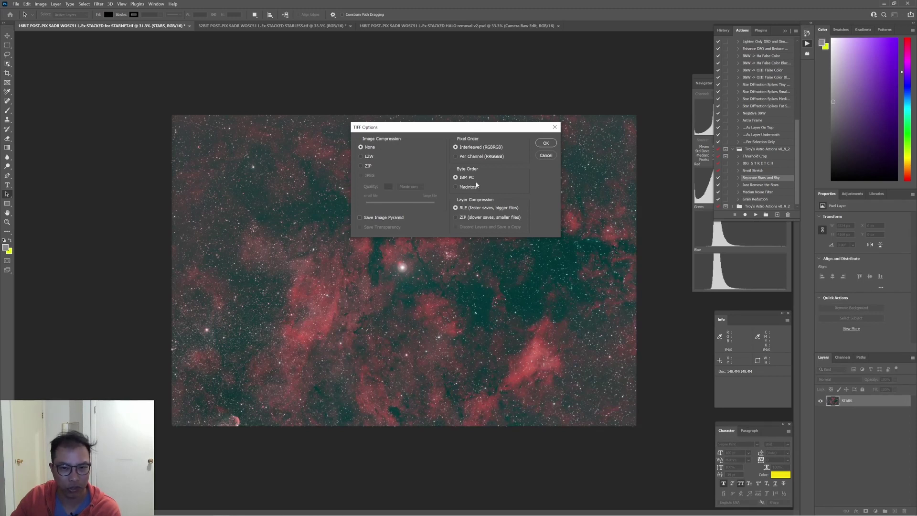
pyautogui.click(546, 156)
# Switch to the File Explorer window showing the StarNet_Win folder
pyautogui.moveTo(200, 513)
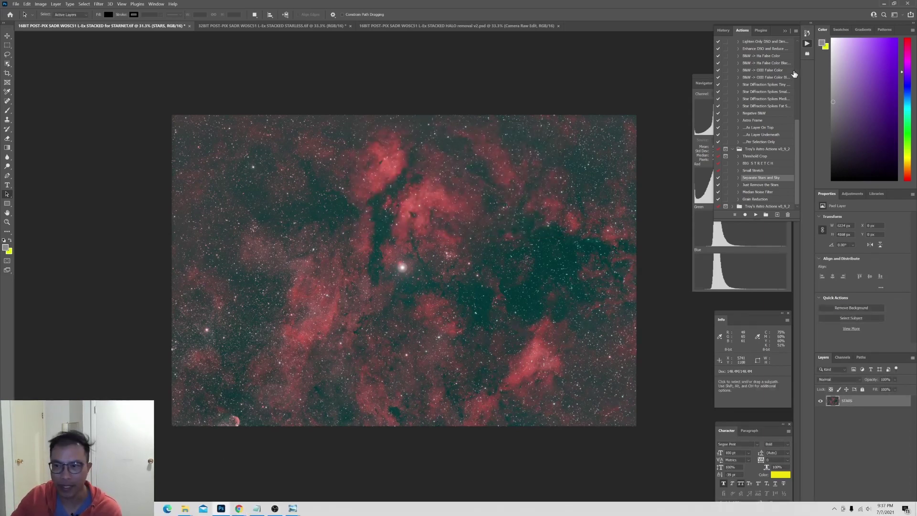
pyautogui.click(884, 5)
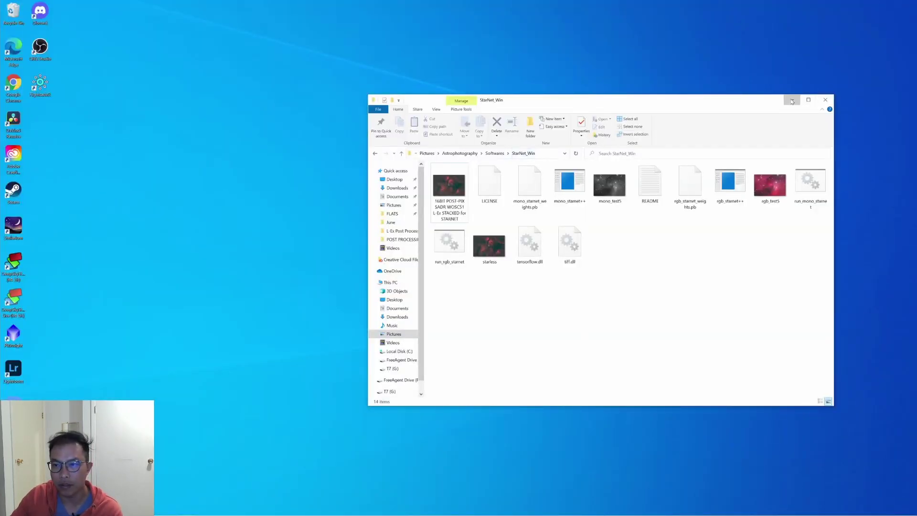
pyautogui.click(791, 100)
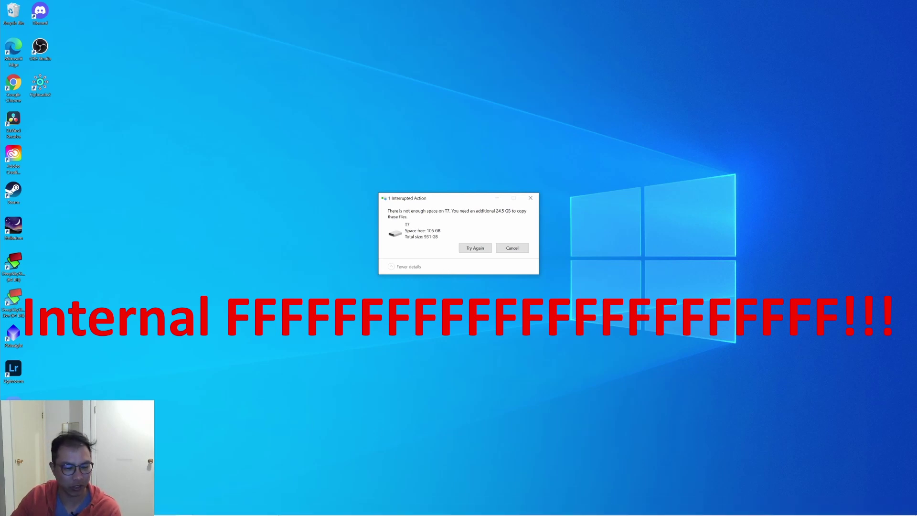
pyautogui.moveTo(214, 513)
pyautogui.moveTo(185, 509)
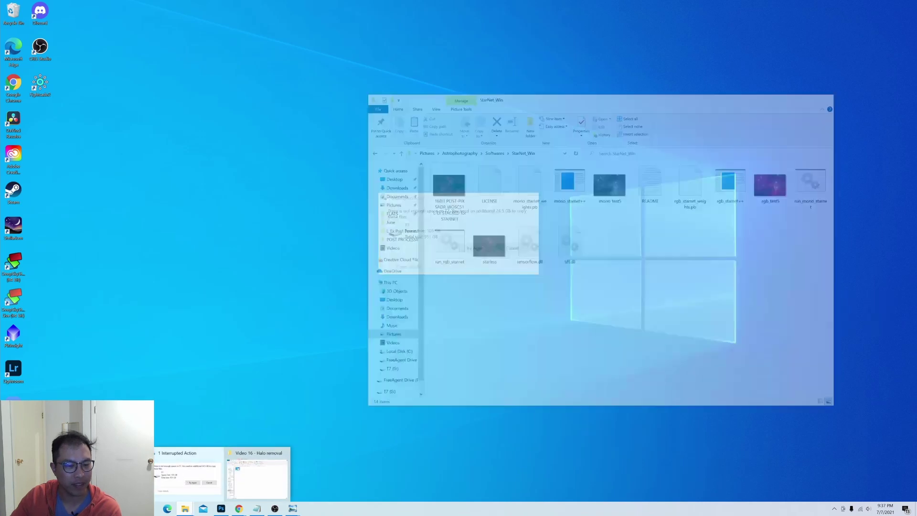
pyautogui.click(258, 478)
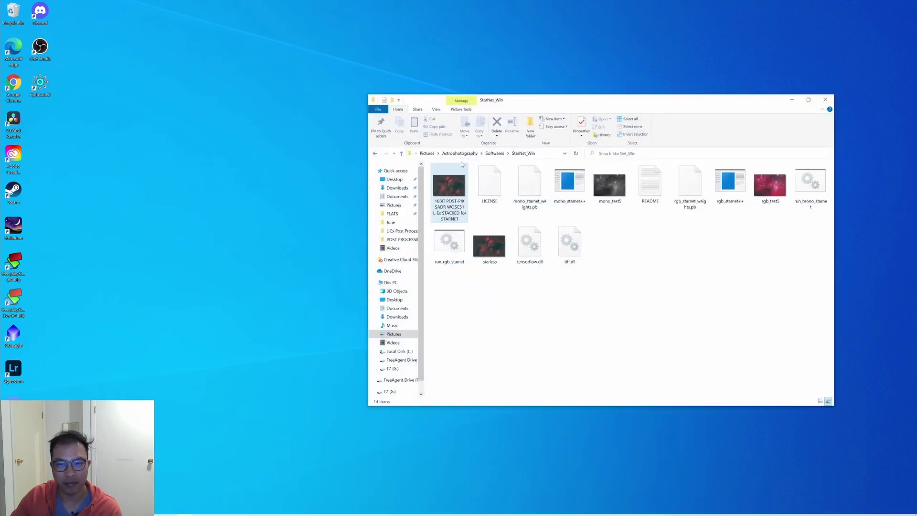
# Look through the Softwares folder and the StarNet_Win zip archive, and return to the extracted StarNet_Win folder
pyautogui.click(494, 153)
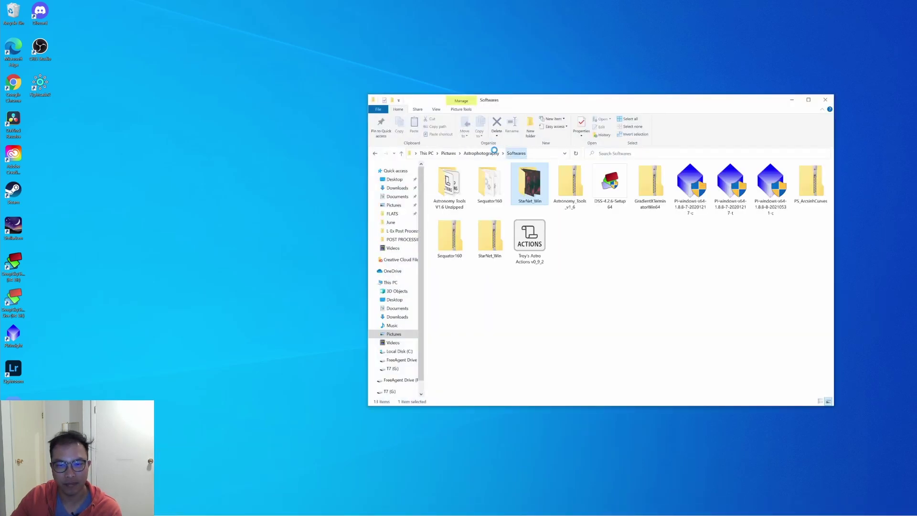
pyautogui.doubleClick(540, 189)
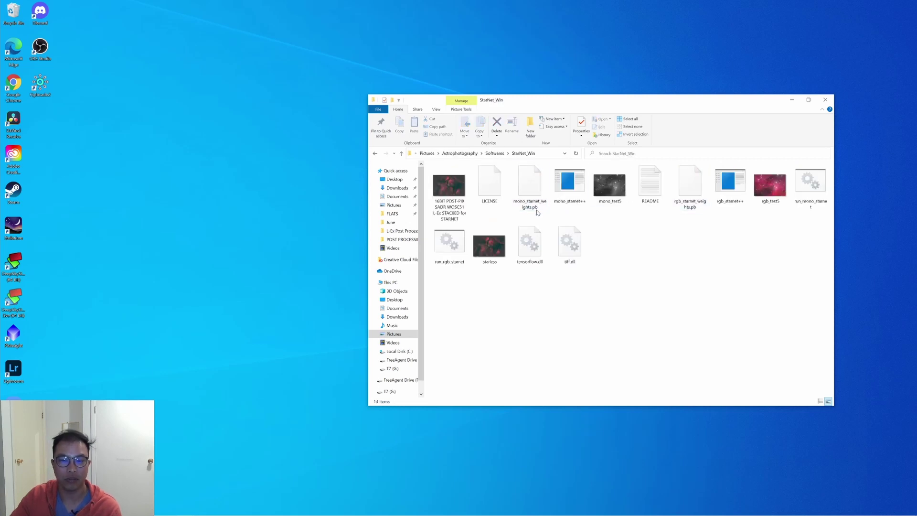
pyautogui.click(494, 153)
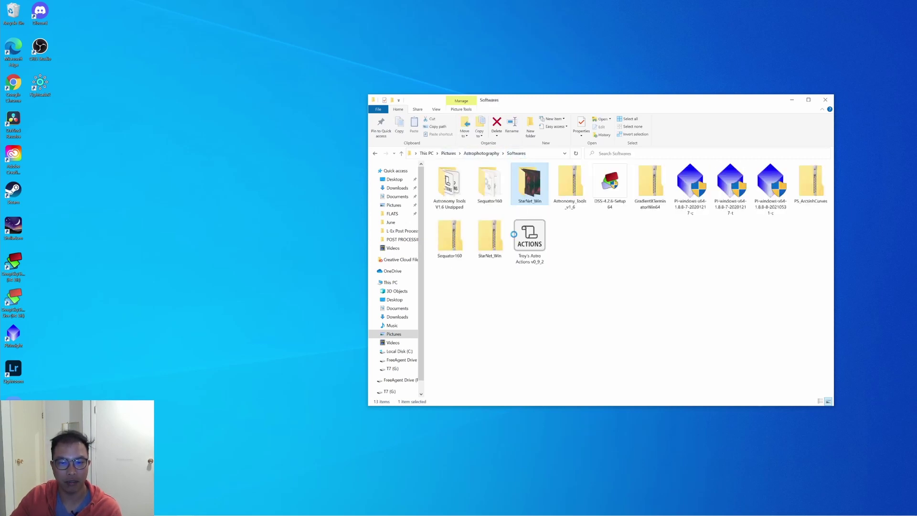
pyautogui.doubleClick(497, 241)
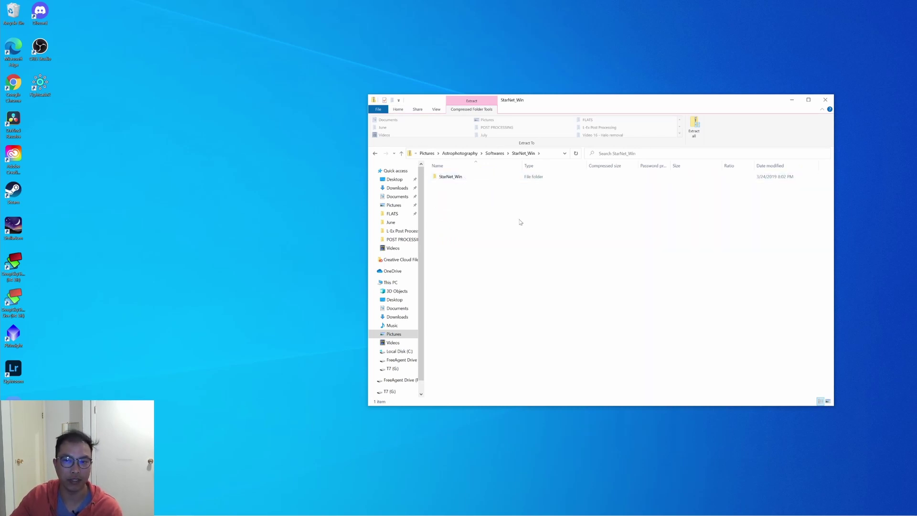
pyautogui.hotkey('alt', 'Left')
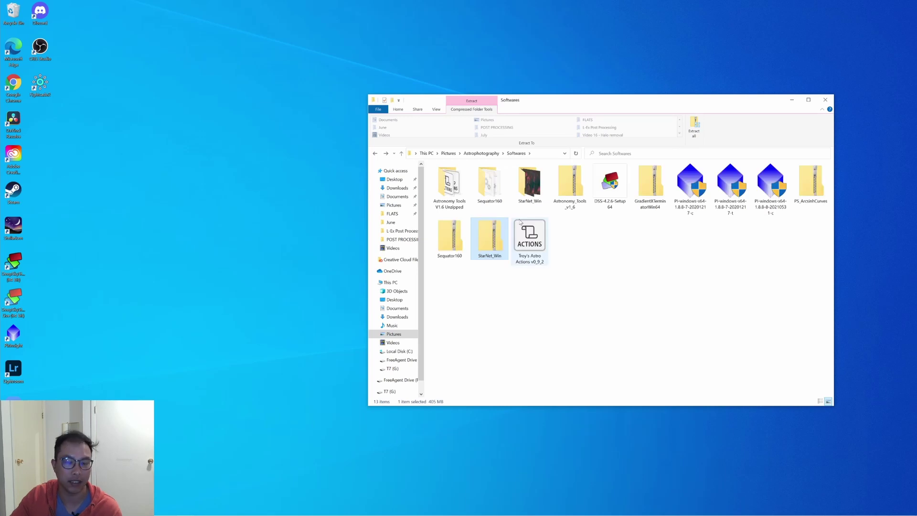
pyautogui.doubleClick(530, 186)
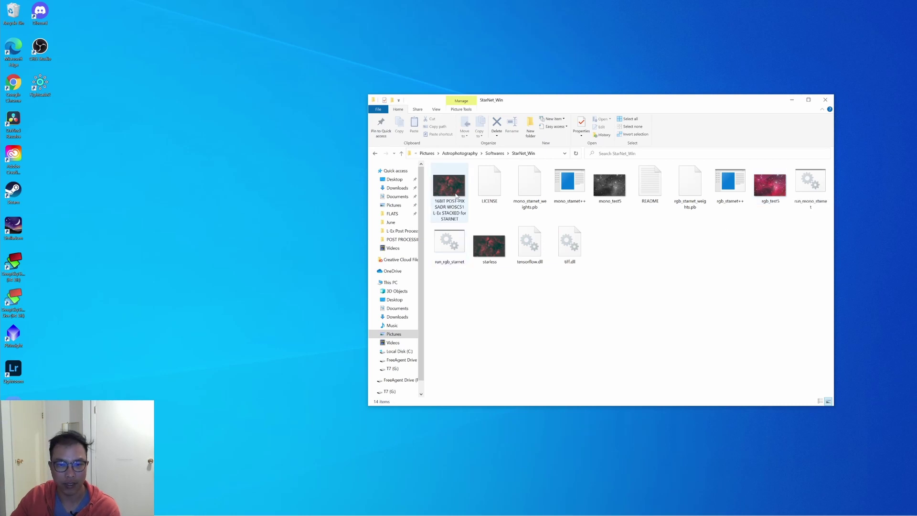
# Start rgb_starnet++ on the "16BIT POST-PIX SADR WOSC51 L-Ex STACKED for STARNET" TIFF and stop the run
pyautogui.moveTo(456, 196)
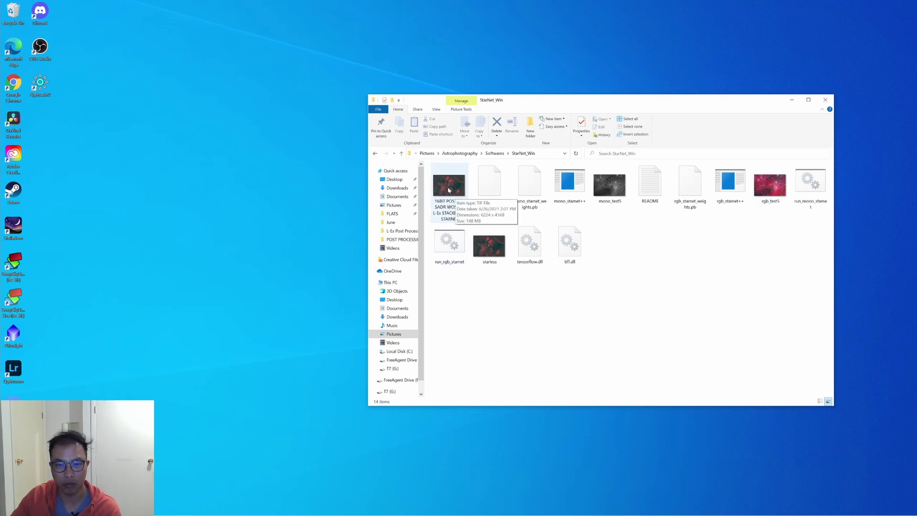
pyautogui.moveTo(445, 192); pyautogui.dragTo(730, 191)
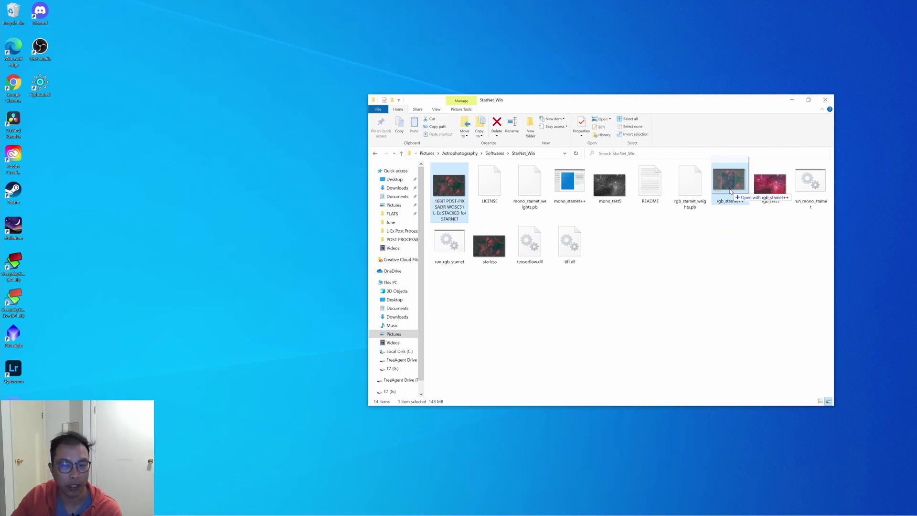
pyautogui.moveTo(730, 191); pyautogui.dragTo(729, 191)
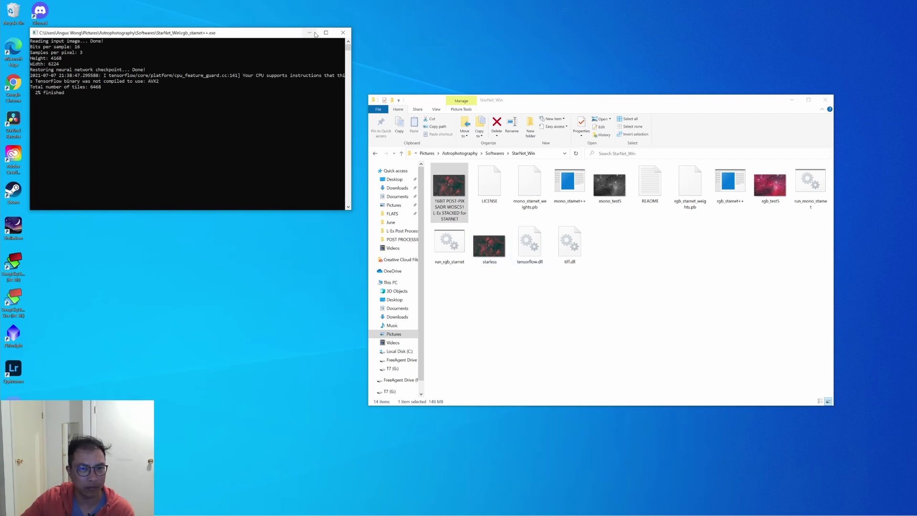
pyautogui.click(344, 33)
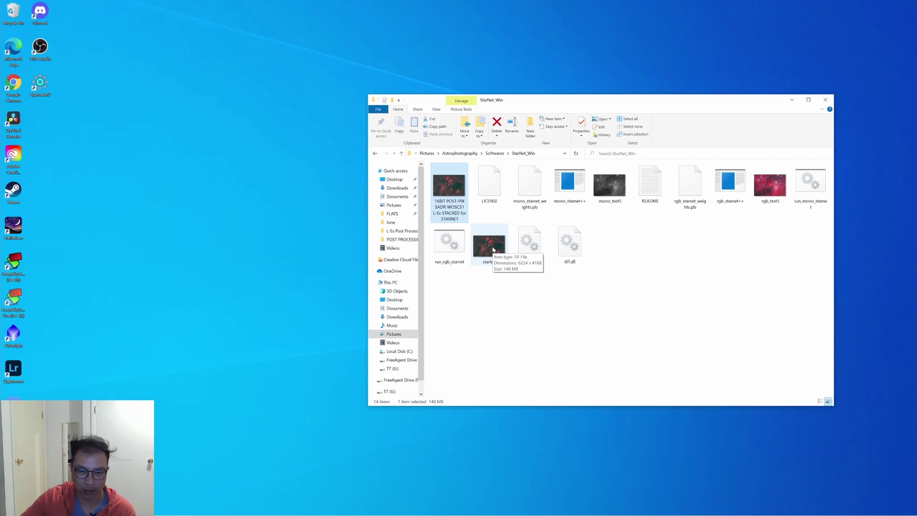
# Open the original SADR TIFF and the starless image side by side to compare them, and close both viewers
pyautogui.doubleClick(451, 191)
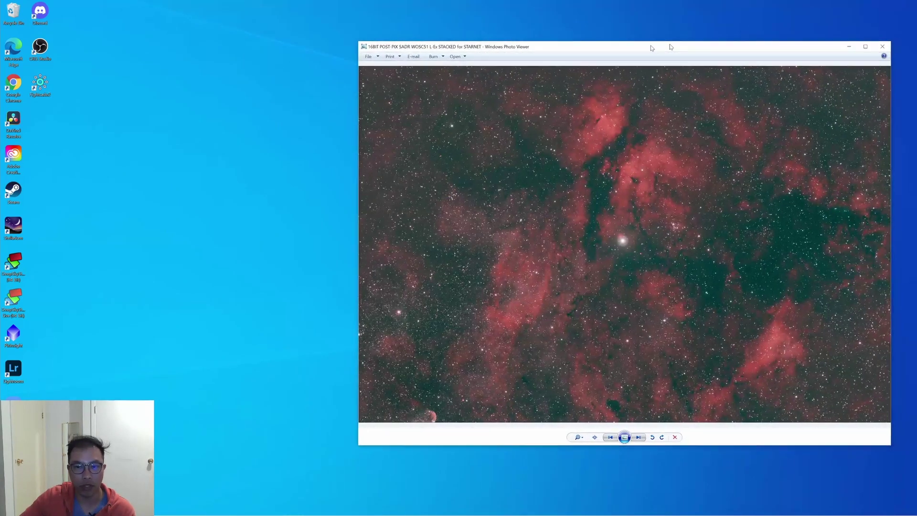
pyautogui.moveTo(652, 48); pyautogui.dragTo(300, 58)
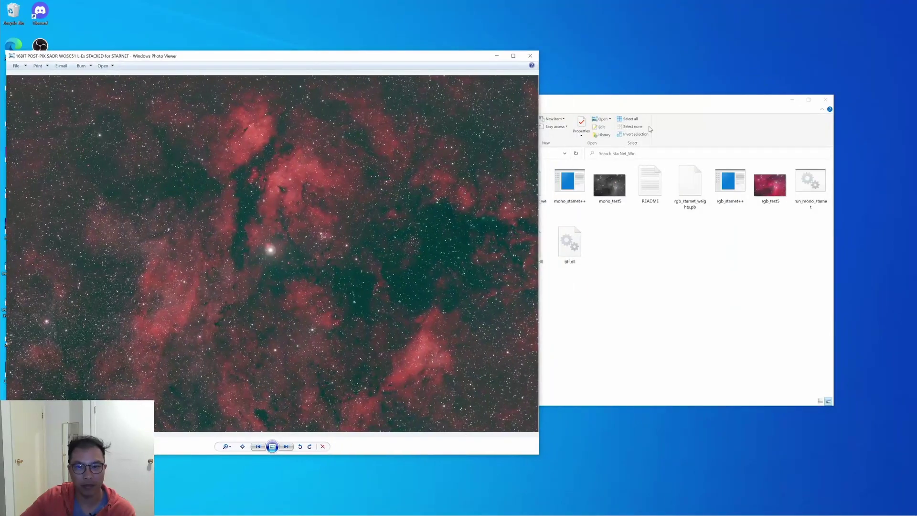
pyautogui.click(651, 105)
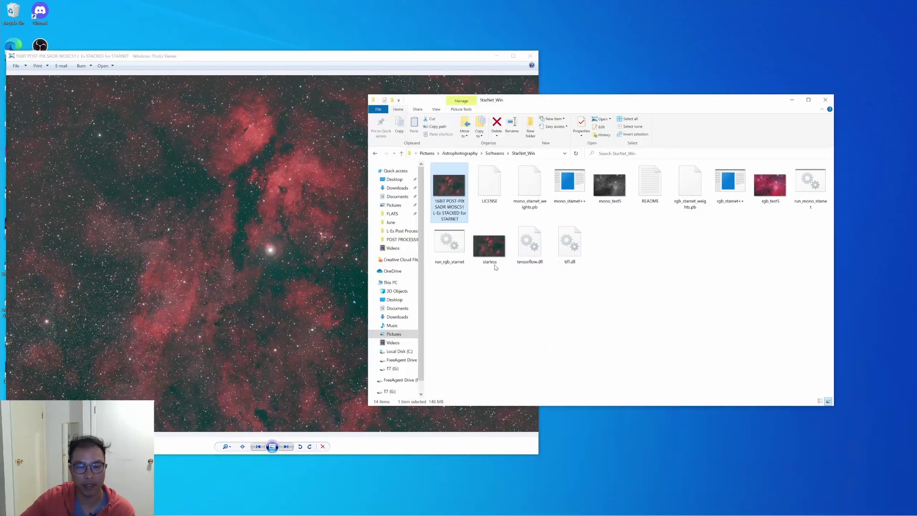
pyautogui.click(480, 246)
pyautogui.doubleClick(481, 247)
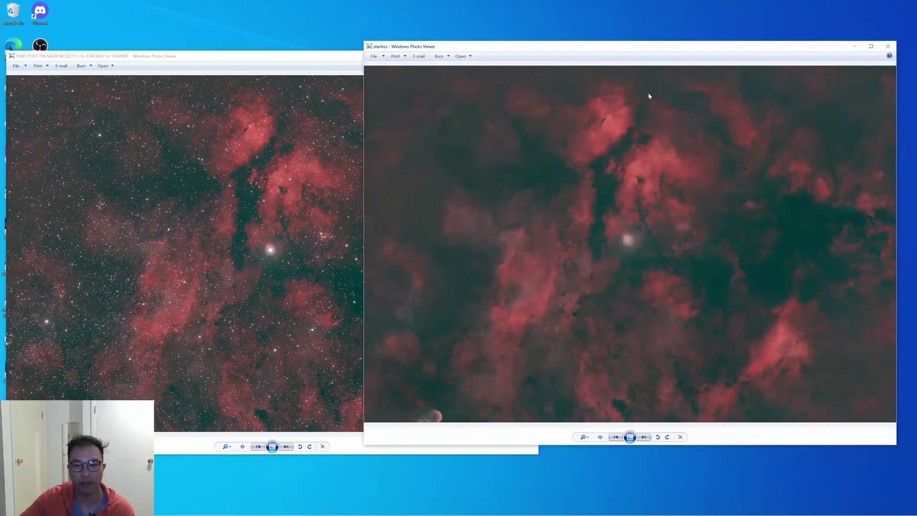
pyautogui.moveTo(638, 49); pyautogui.dragTo(651, 58)
pyautogui.click(372, 56)
pyautogui.click(623, 59)
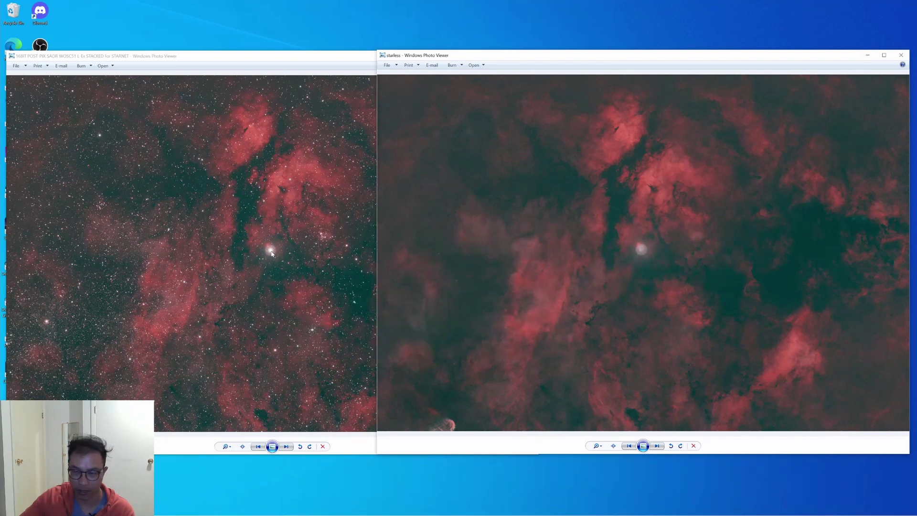
pyautogui.click(901, 55)
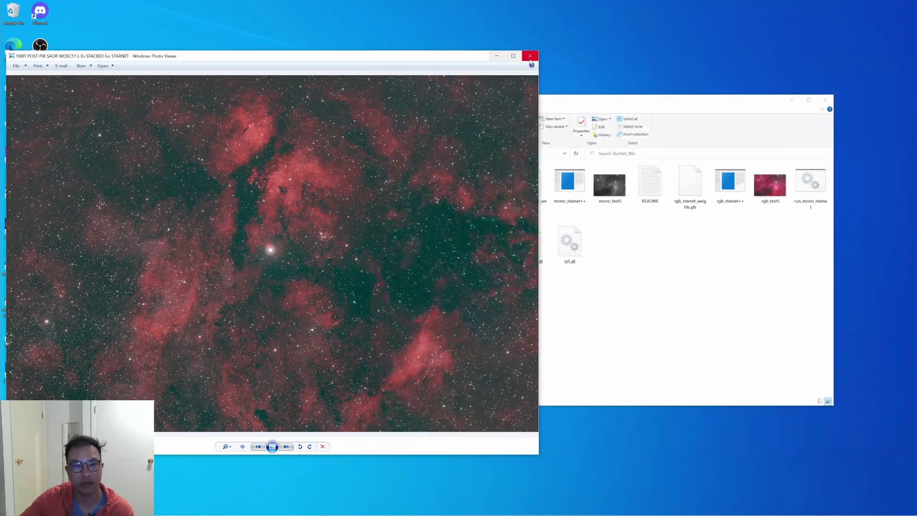
pyautogui.click(525, 59)
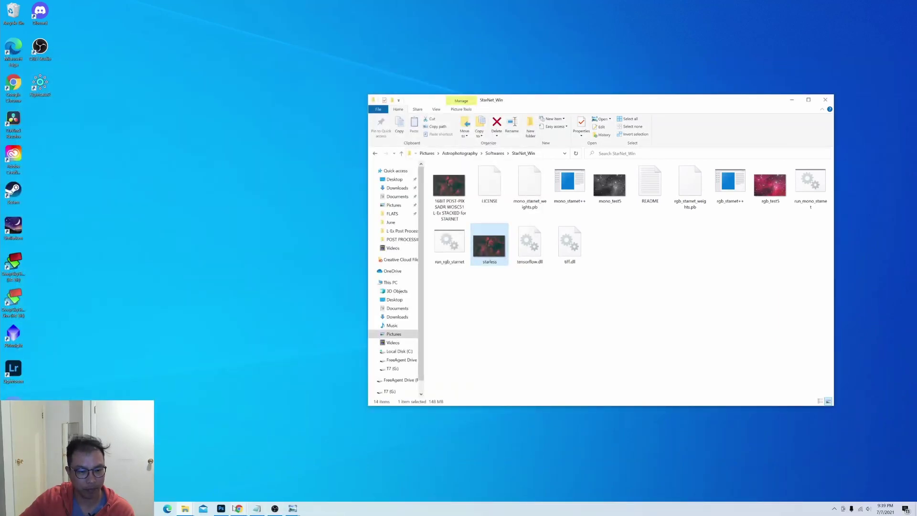
# Switch to Photoshop, copy the entire starless image and paste it as a new layer above STARS in the STARNET document
pyautogui.click(222, 509)
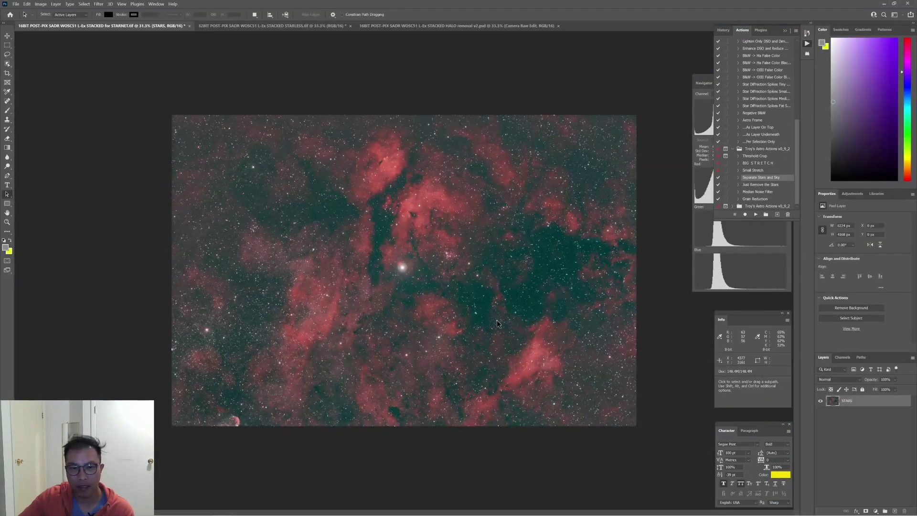
pyautogui.click(296, 26)
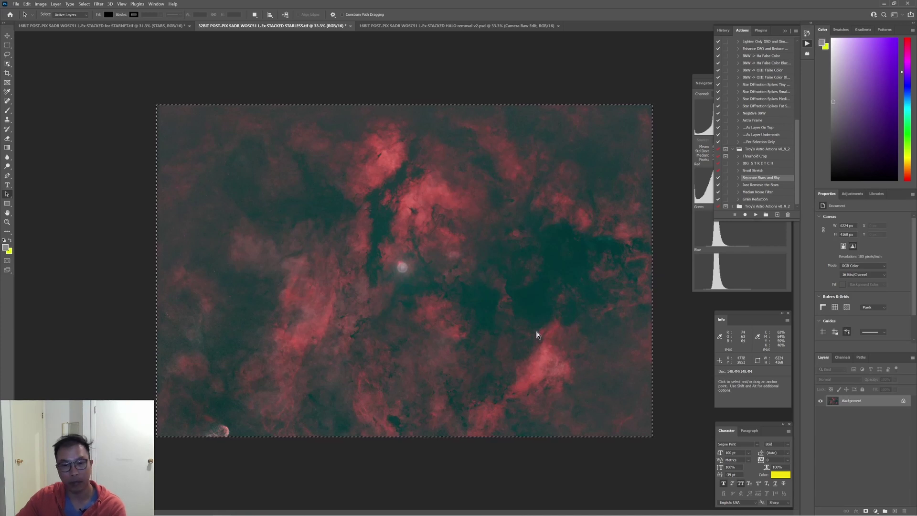
pyautogui.hotkey('shift', 'a')
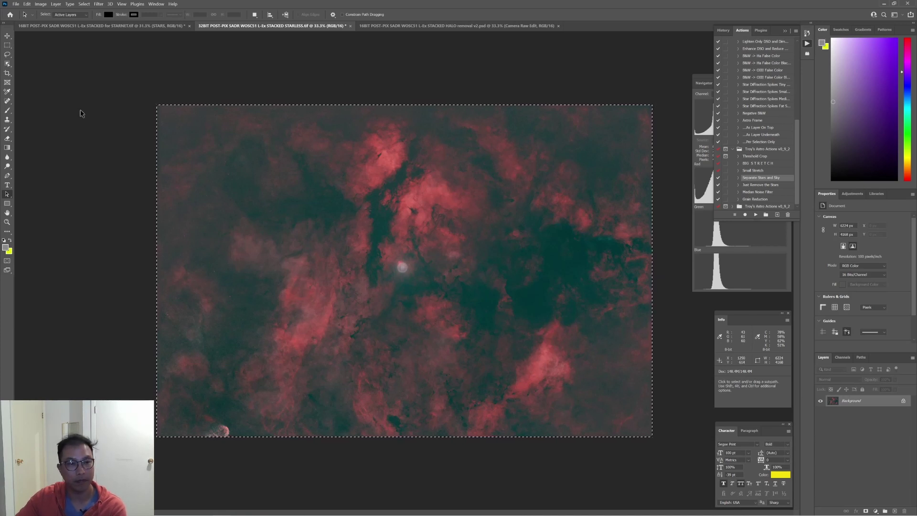
pyautogui.click(98, 25)
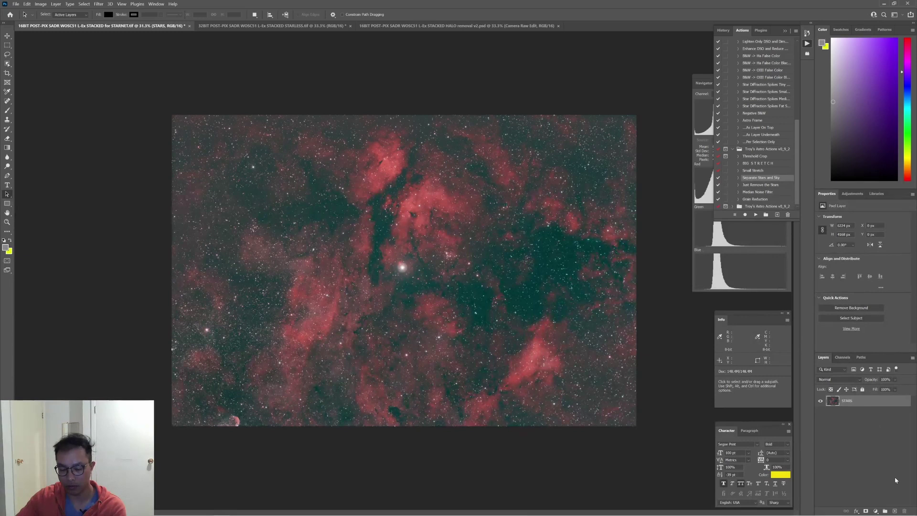
pyautogui.hotkey('ctrl', 'v')
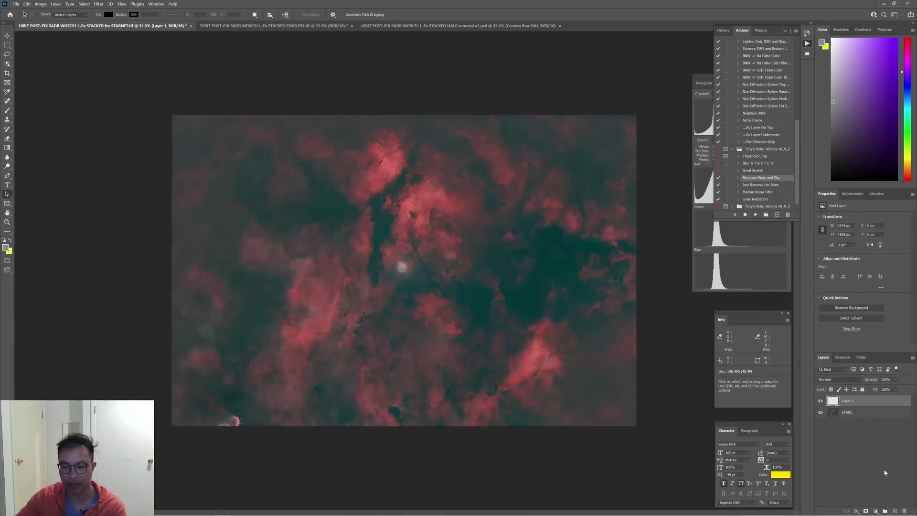
# Toggle the pasted layer's visibility to compare it with the STARS layer, and rename the pasted layer STARLESS
pyautogui.click(850, 413)
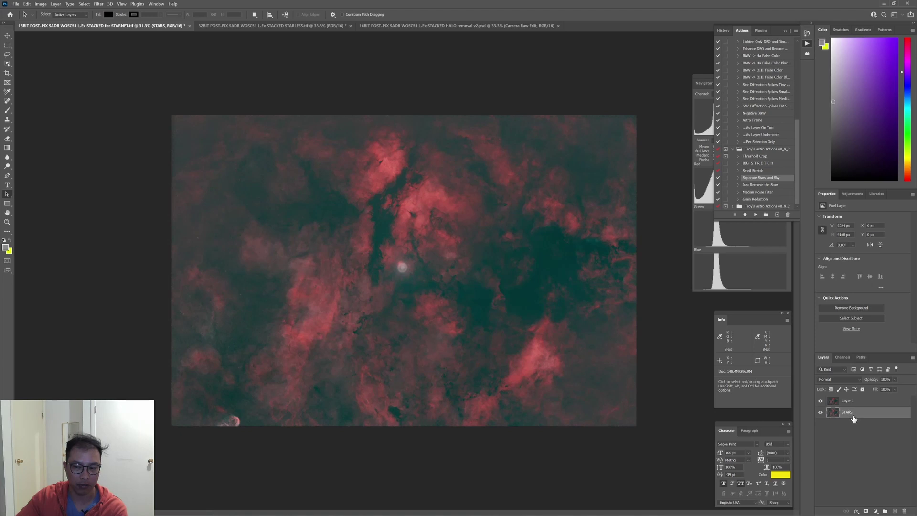
pyautogui.click(820, 401)
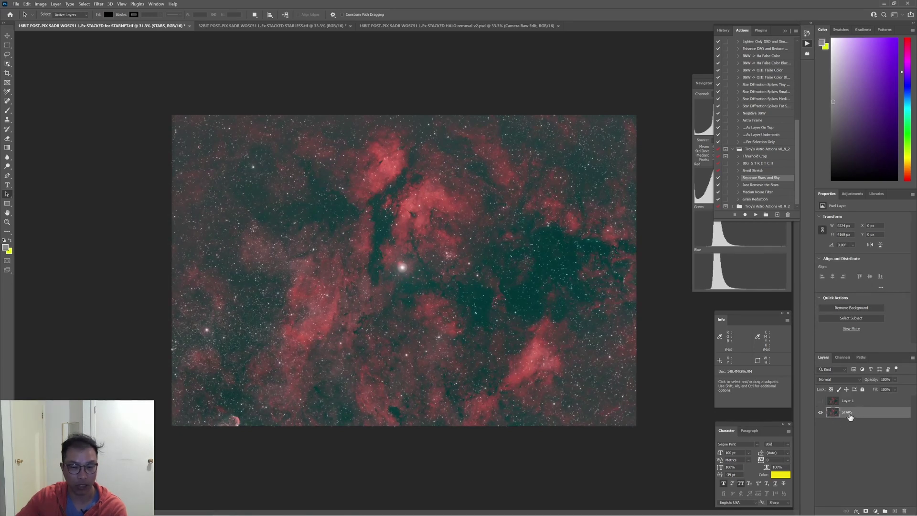
pyautogui.click(820, 401)
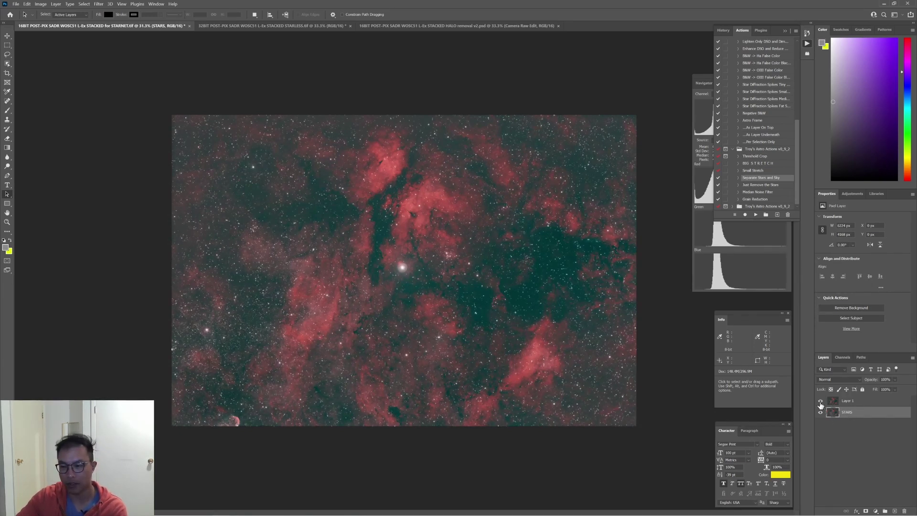
pyautogui.click(852, 404)
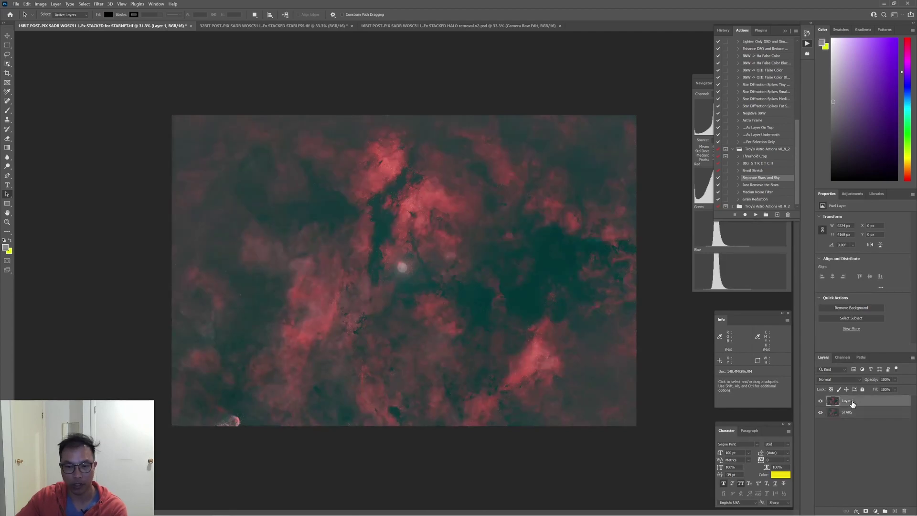
pyautogui.doubleClick(852, 404)
pyautogui.write('STARLESS')
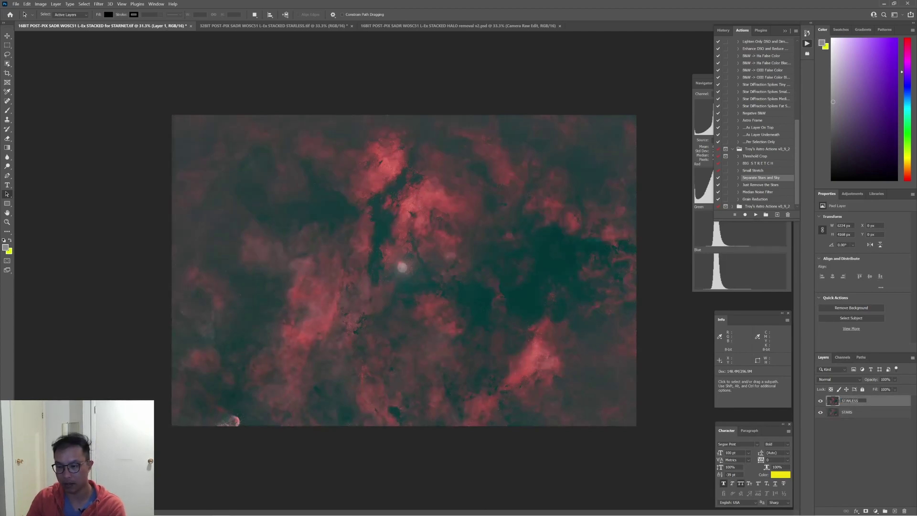
pyautogui.press('Return')
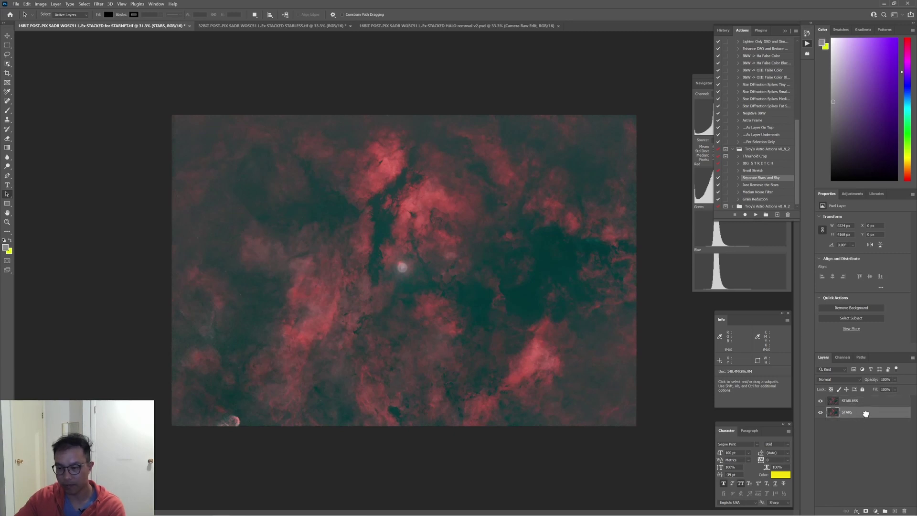
# Duplicate the STARS layer and place the copy beneath the original STARS layer
pyautogui.moveTo(865, 414); pyautogui.dragTo(896, 511)
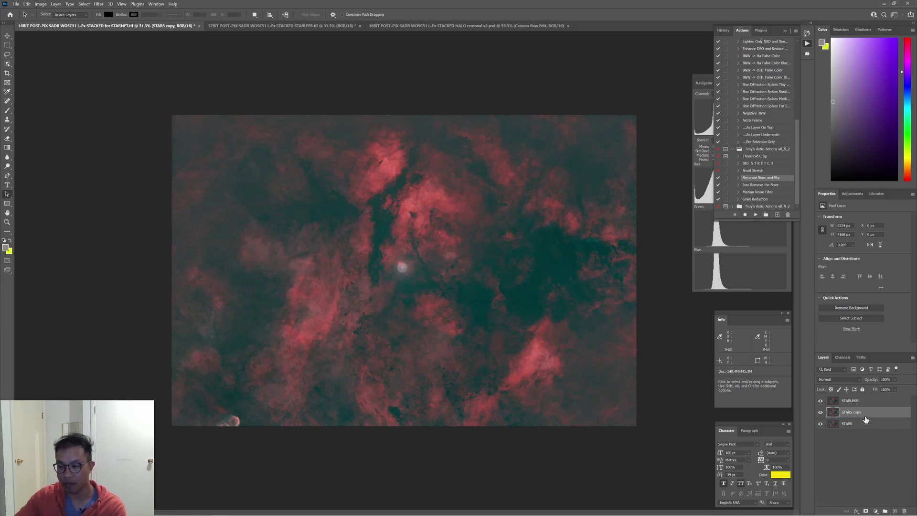
pyautogui.moveTo(862, 415); pyautogui.dragTo(862, 430)
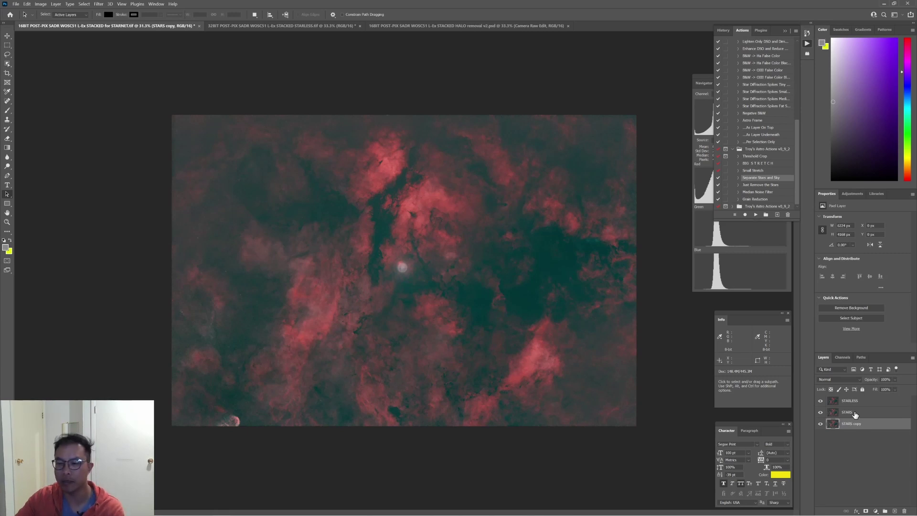
# Compare the STARLESS and STARS layers by toggling STARLESS visibility, leaving STARLESS visible and selected
pyautogui.click(864, 411)
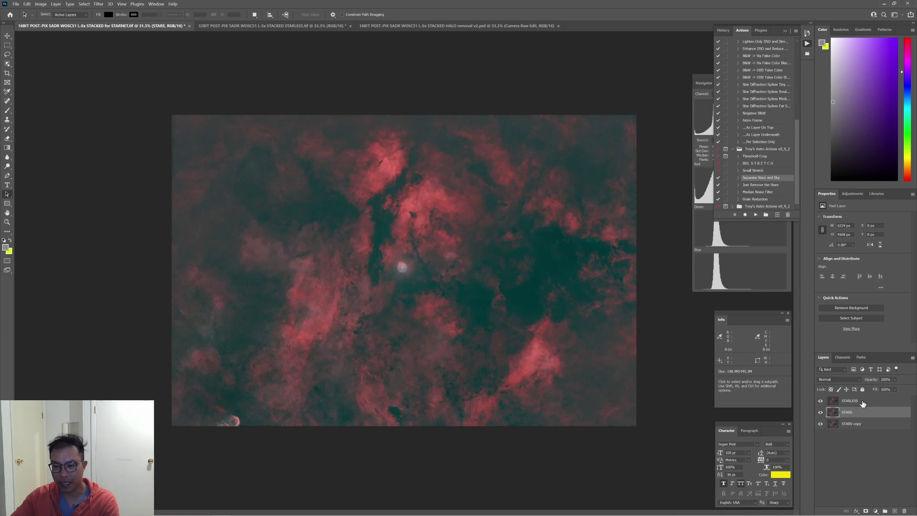
pyautogui.click(862, 403)
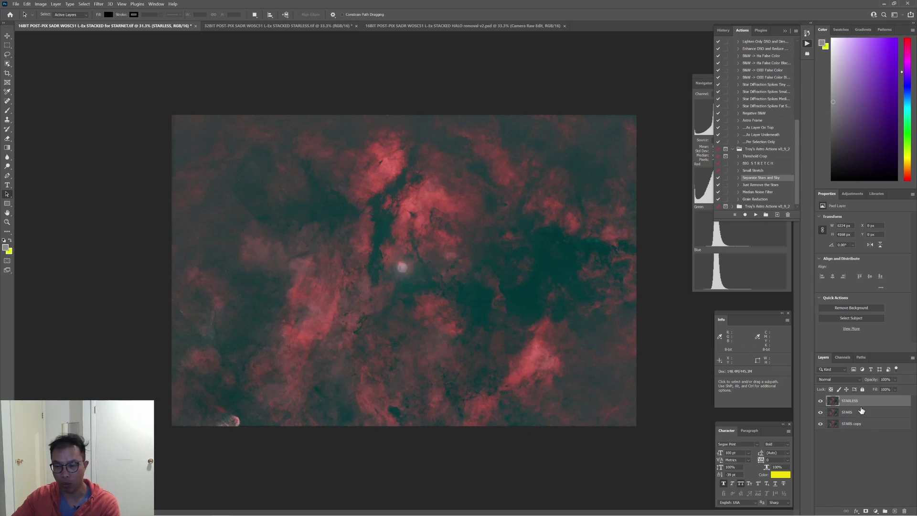
pyautogui.click(820, 401)
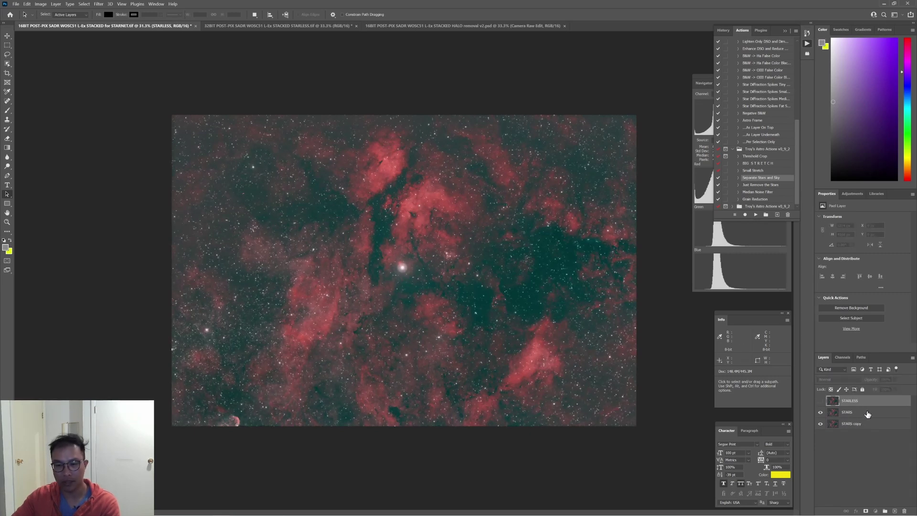
pyautogui.click(852, 411)
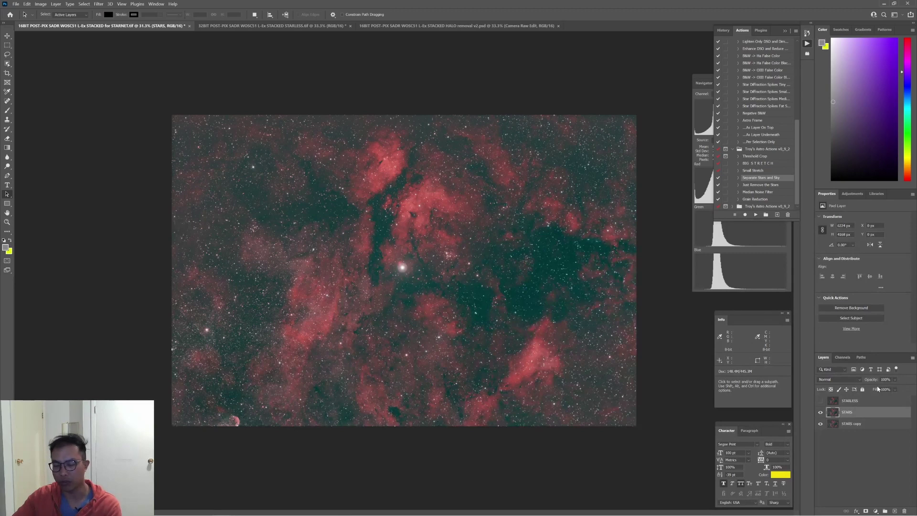
pyautogui.click(829, 404)
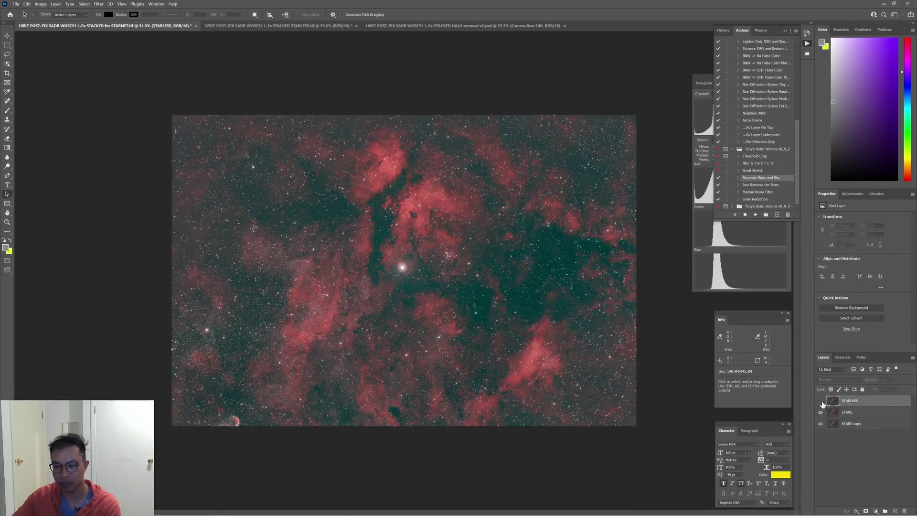
pyautogui.click(821, 402)
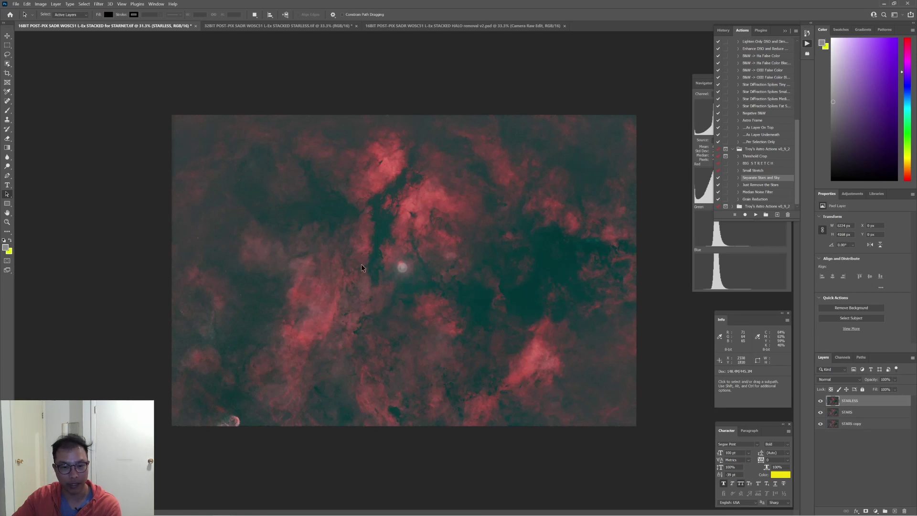
# Set up the Spot Healing Brush with 100% hardness, Normal mode and the Proximity Match type
pyautogui.click(7, 102)
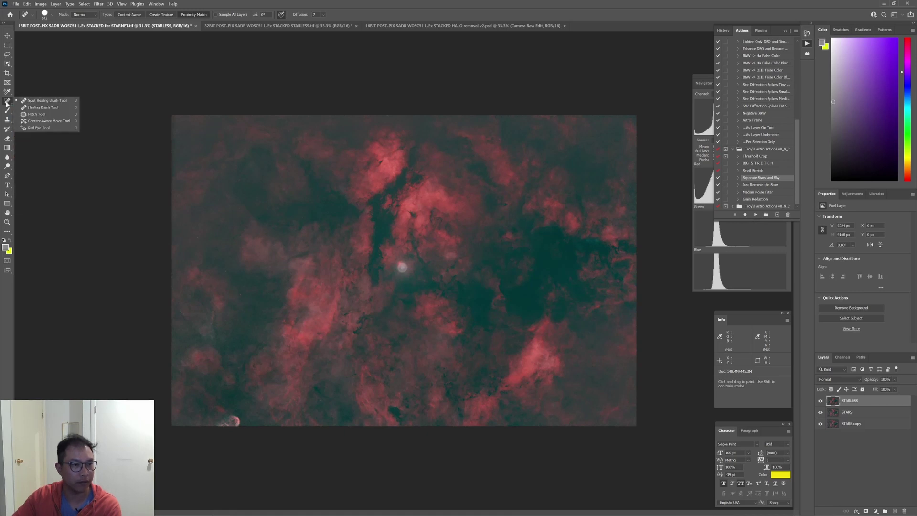
pyautogui.click(45, 100)
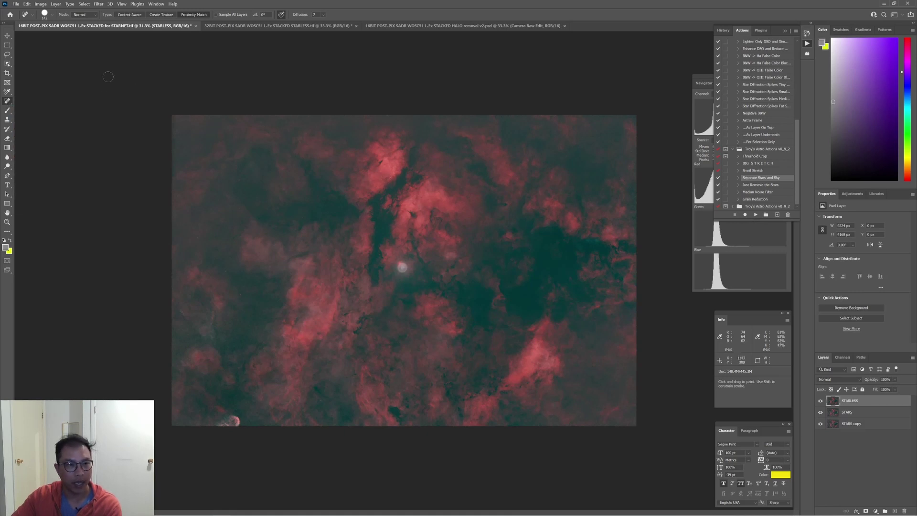
pyautogui.click(50, 17)
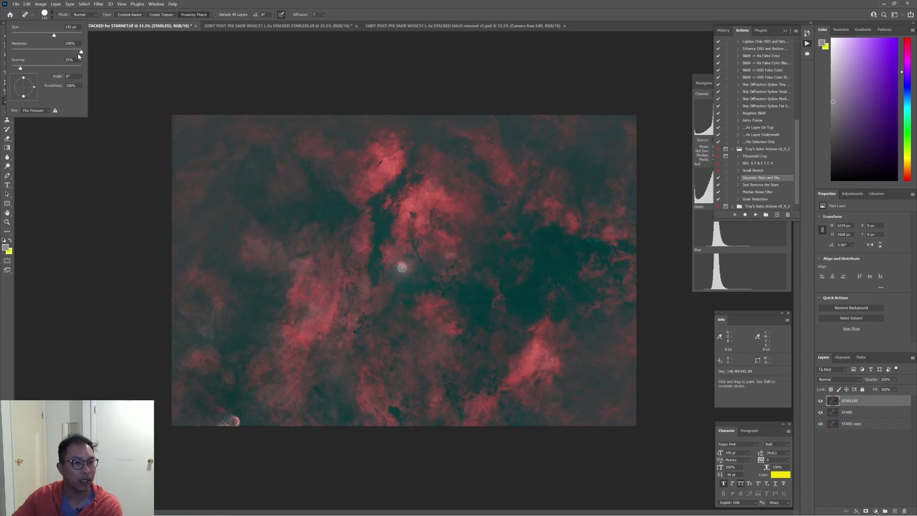
pyautogui.moveTo(75, 51)
pyautogui.mouseDown()
pyautogui.moveTo(67, 51)
pyautogui.moveTo(86, 49)
pyautogui.mouseUp()
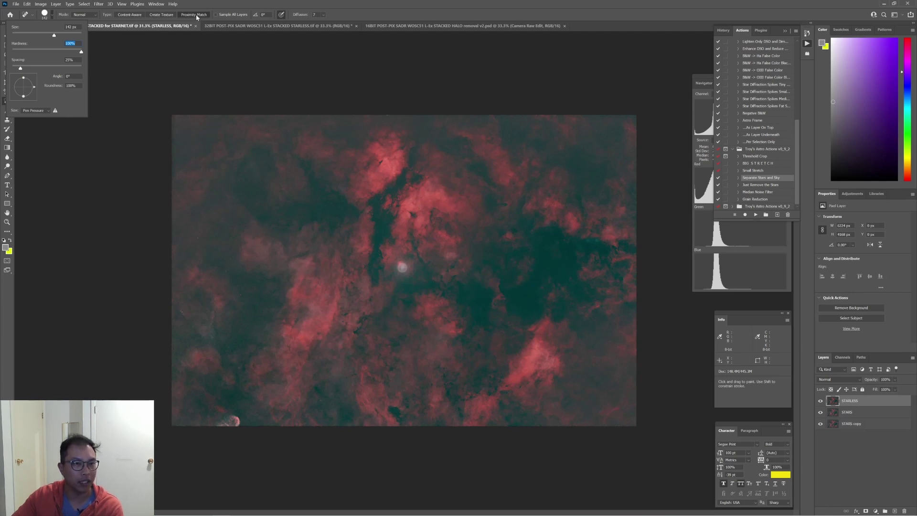
pyautogui.press('Return')
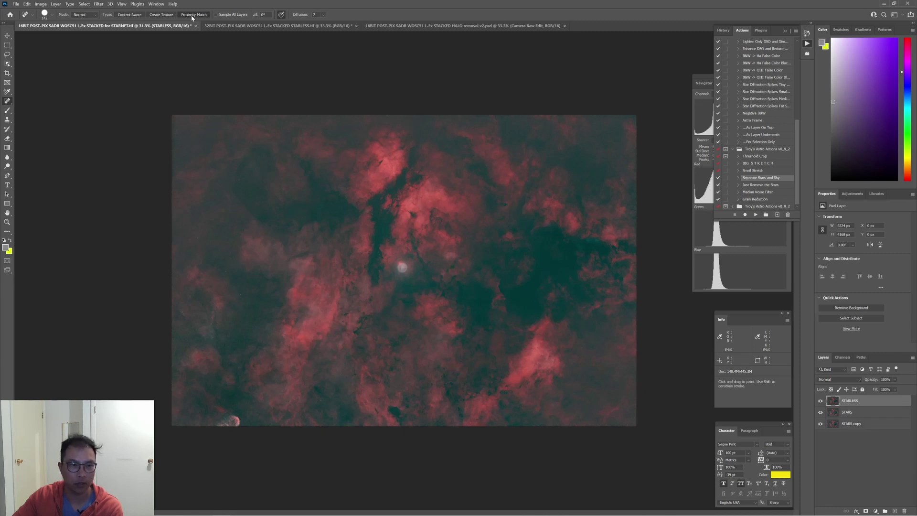
pyautogui.click(84, 16)
pyautogui.click(84, 16)
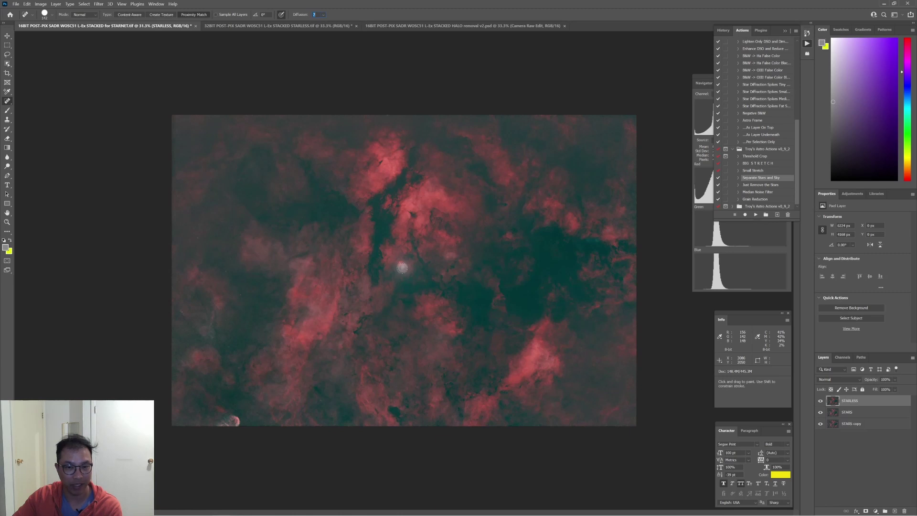
# Heal the leftover bright star spot near the centre of the STARLESS layer with repeated Spot Healing Brush dabs
pyautogui.click(403, 267)
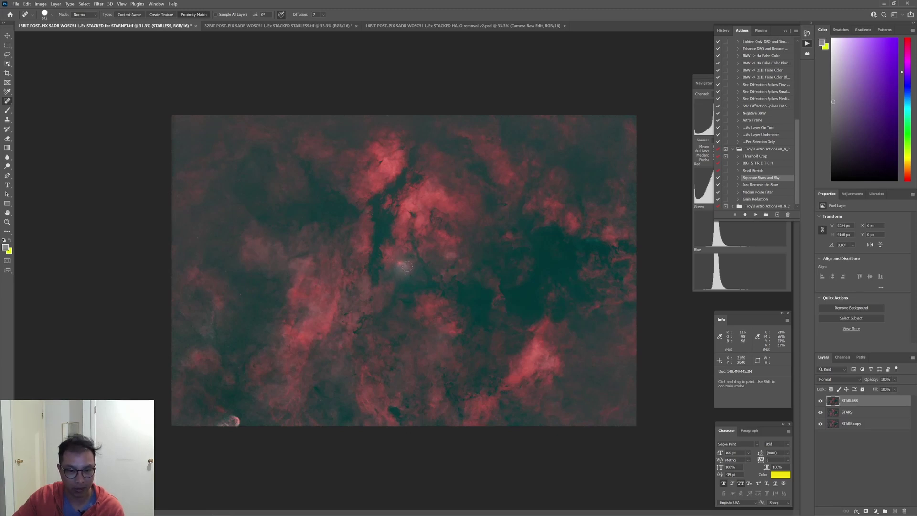
pyautogui.click(404, 266)
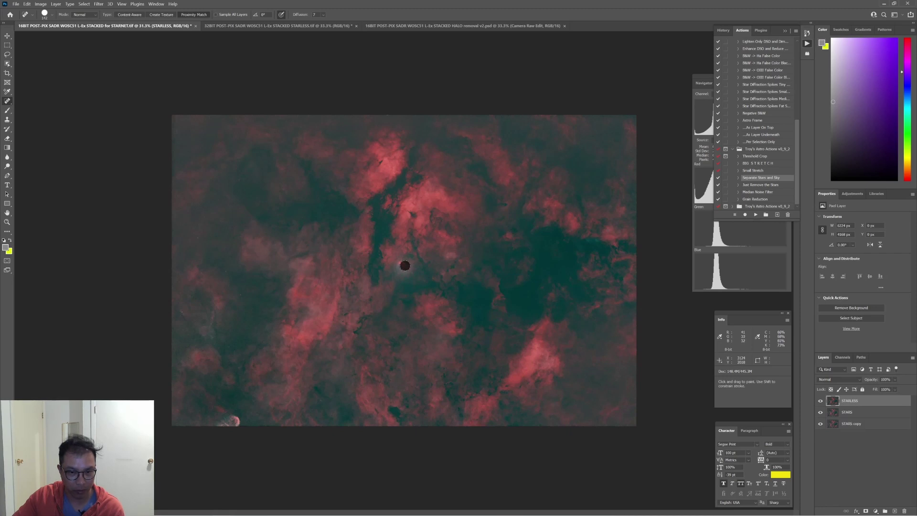
pyautogui.click(402, 265)
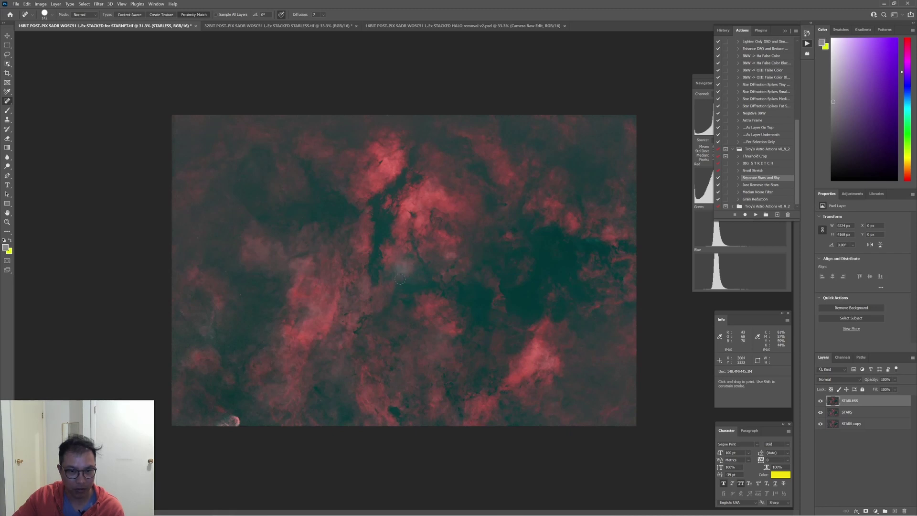
pyautogui.click(399, 269)
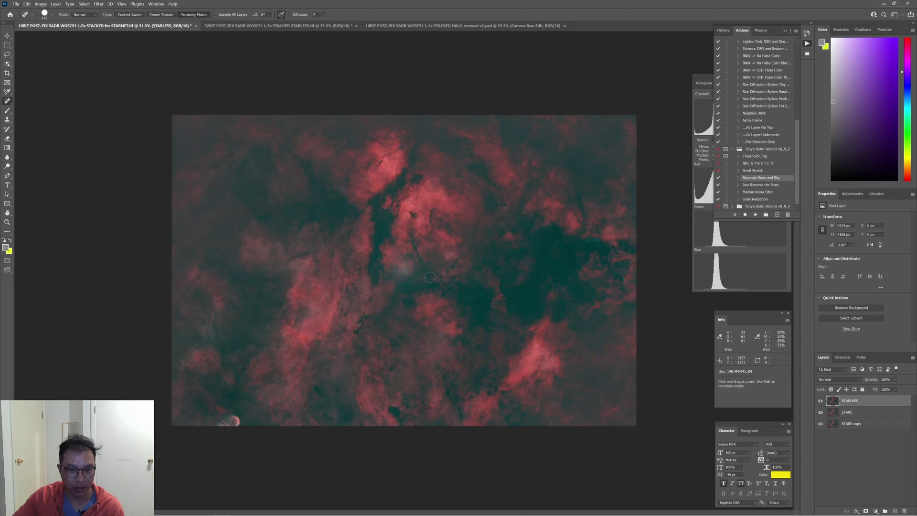
pyautogui.click(429, 277)
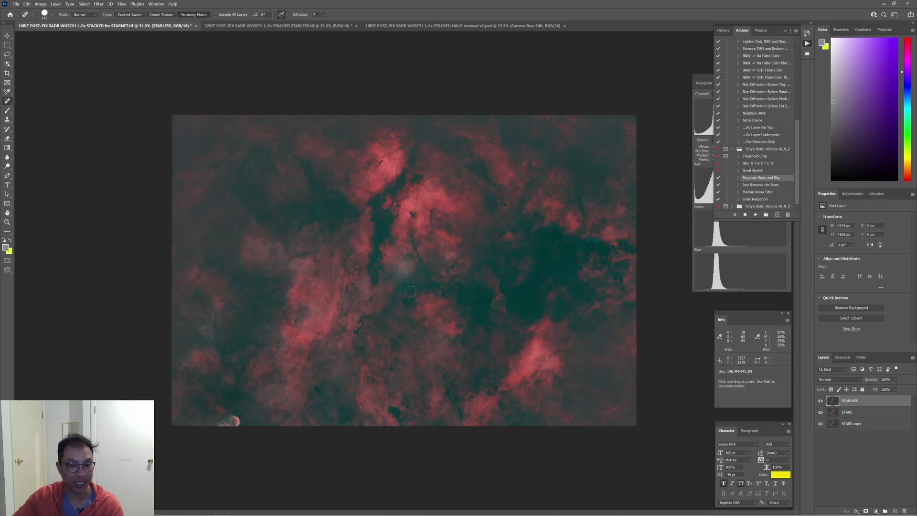
# Inspect the healed area up close and retouch the faint remaining glow with the Spot Healing Brush
pyautogui.scroll(1, 402, 281)
pyautogui.scroll(6, 402, 281)
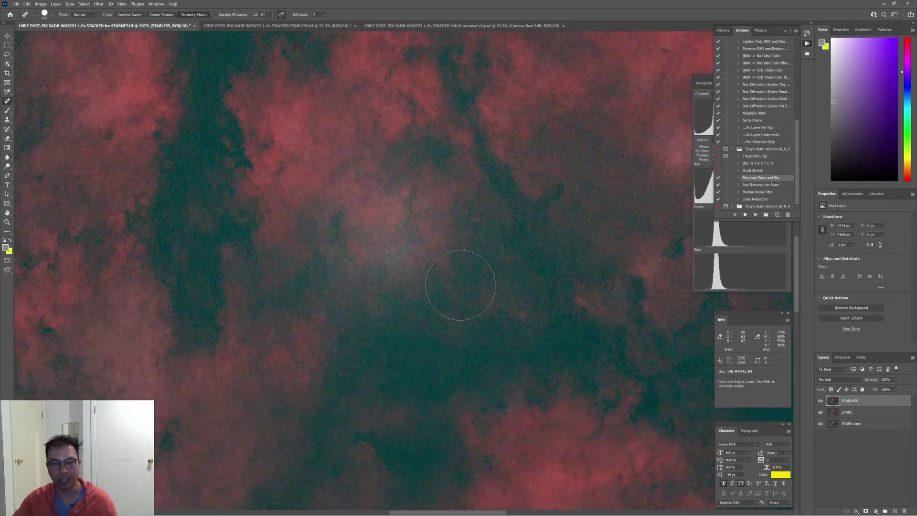
pyautogui.scroll(3, 369, 242)
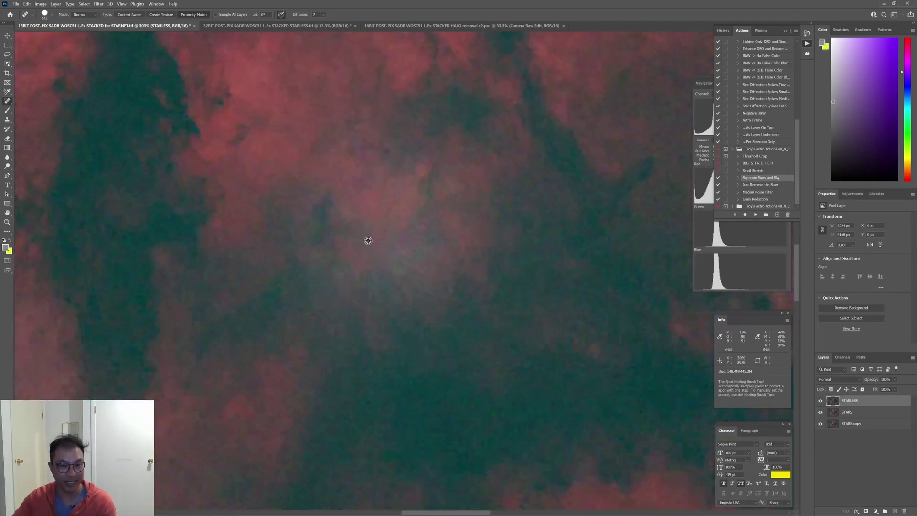
pyautogui.scroll(-2, 371, 238)
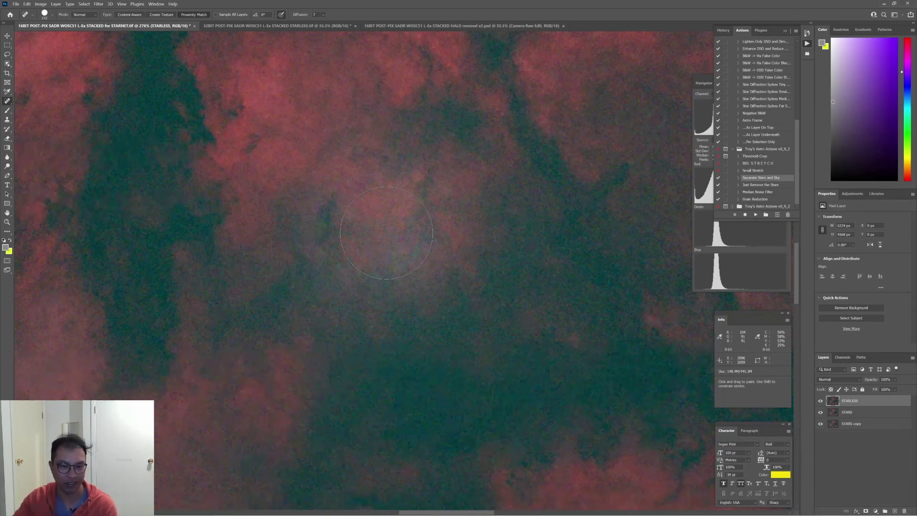
pyautogui.click(387, 232)
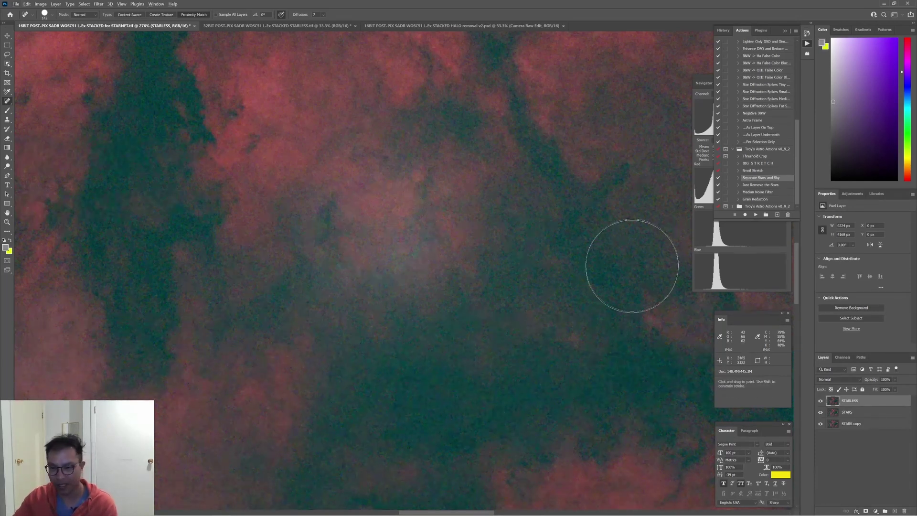
pyautogui.scroll(-10, 378, 257)
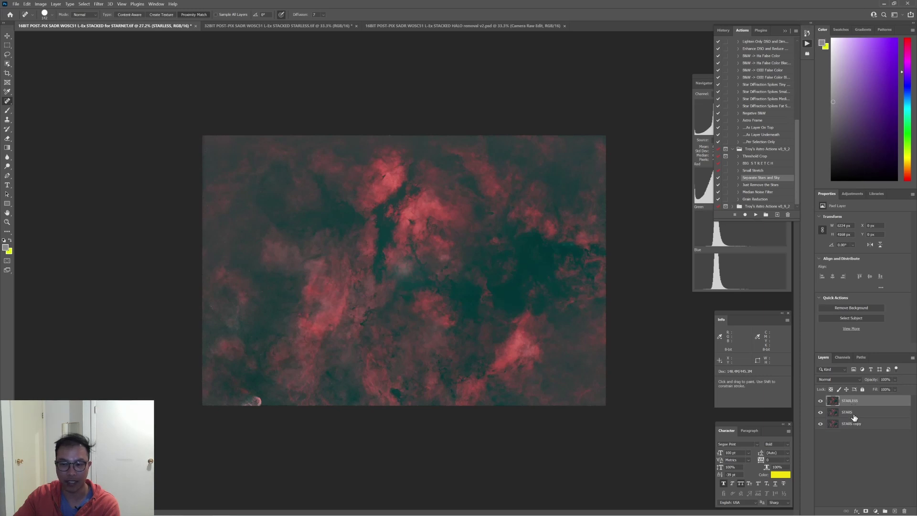
# Check the star's position on the STARS layer, and erase that spot on the STARLESS layer to reveal the star core without its halo
pyautogui.click(7, 139)
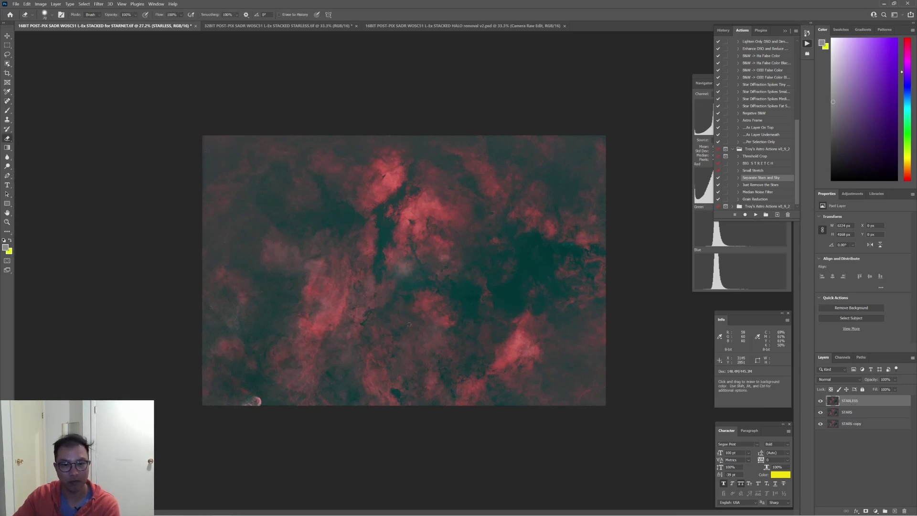
pyautogui.click(821, 401)
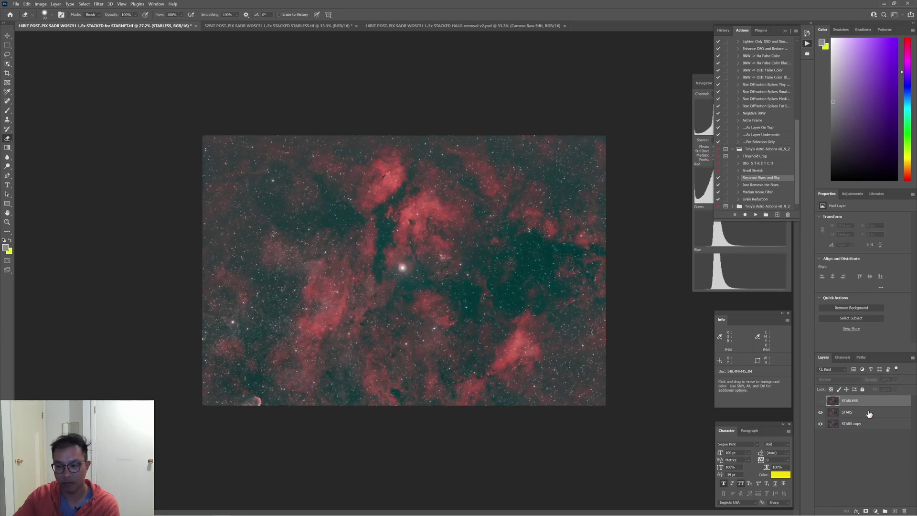
pyautogui.click(869, 413)
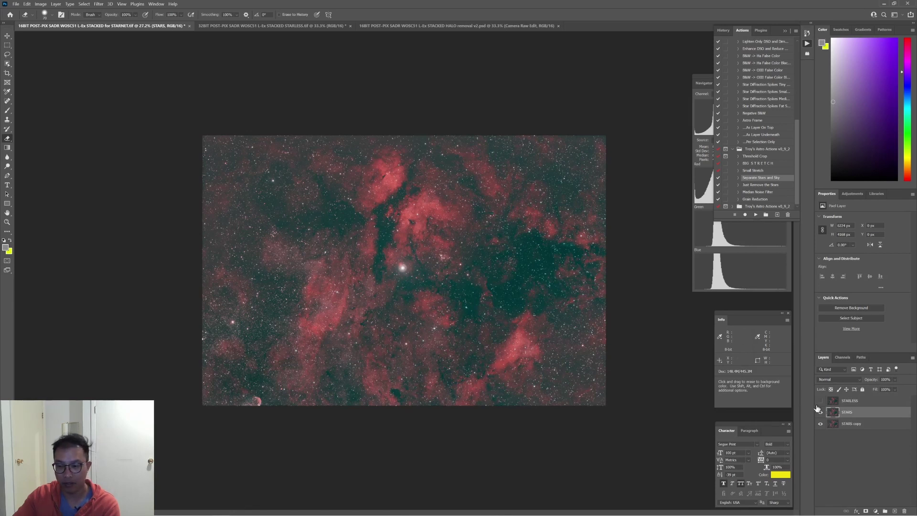
pyautogui.click(867, 400)
pyautogui.click(820, 400)
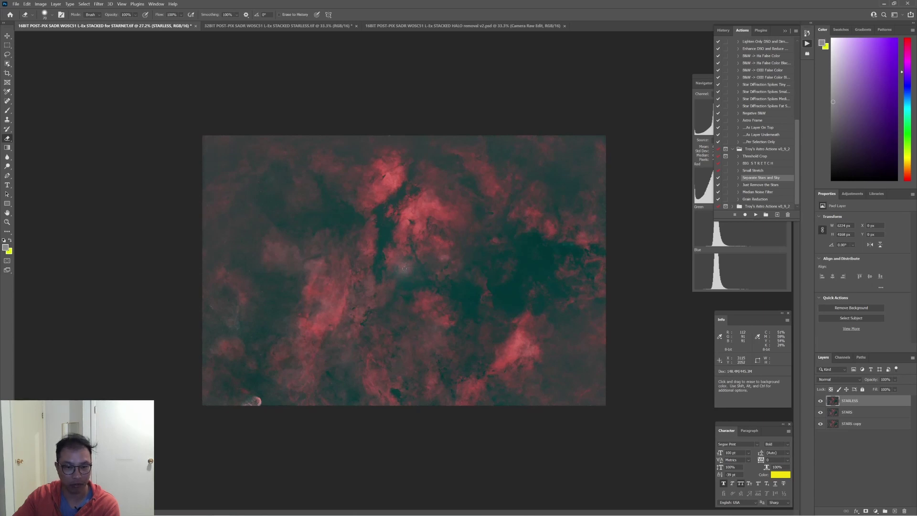
pyautogui.click(403, 268)
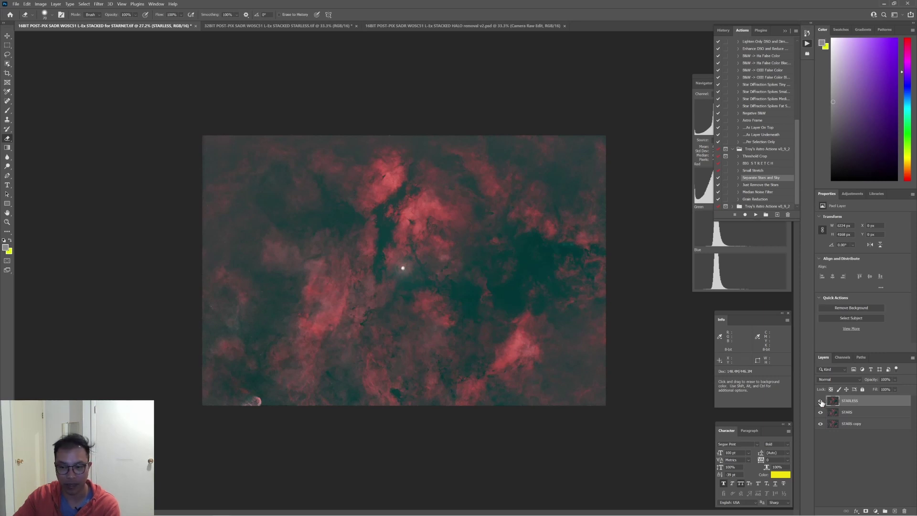
# Toggle the STARLESS layer's visibility repeatedly to compare the halo-free central star with the original one
pyautogui.click(821, 401)
pyautogui.click(820, 401)
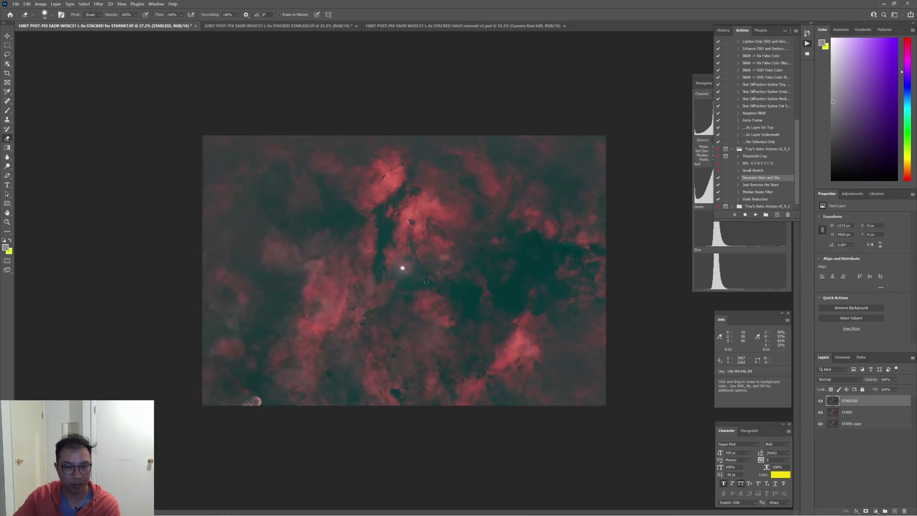
pyautogui.hotkey('ctrl', ',')
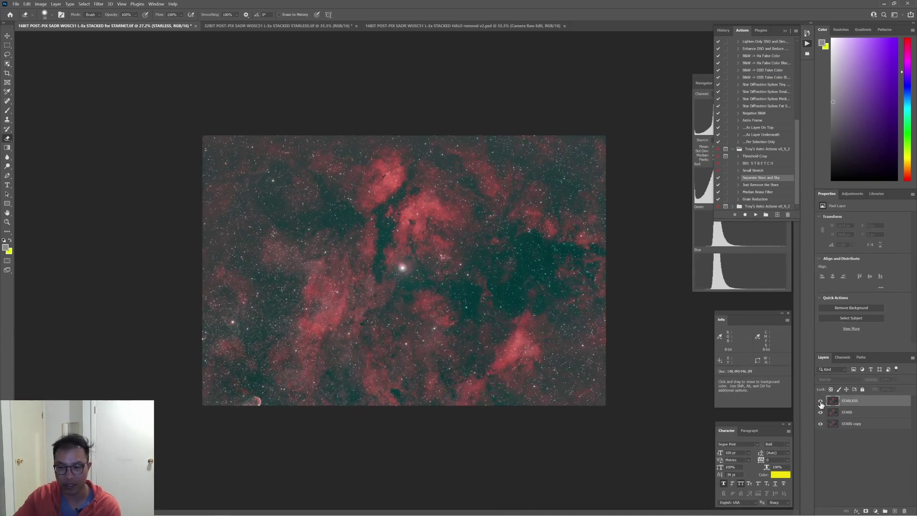
pyautogui.hotkey('ctrl', ',')
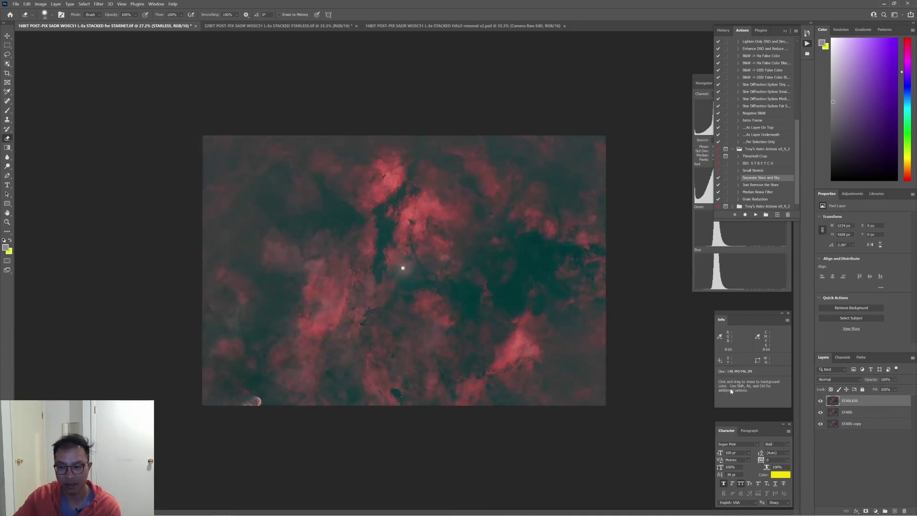
pyautogui.hotkey('ctrl', ',')
pyautogui.hotkey('ctrl', ',')
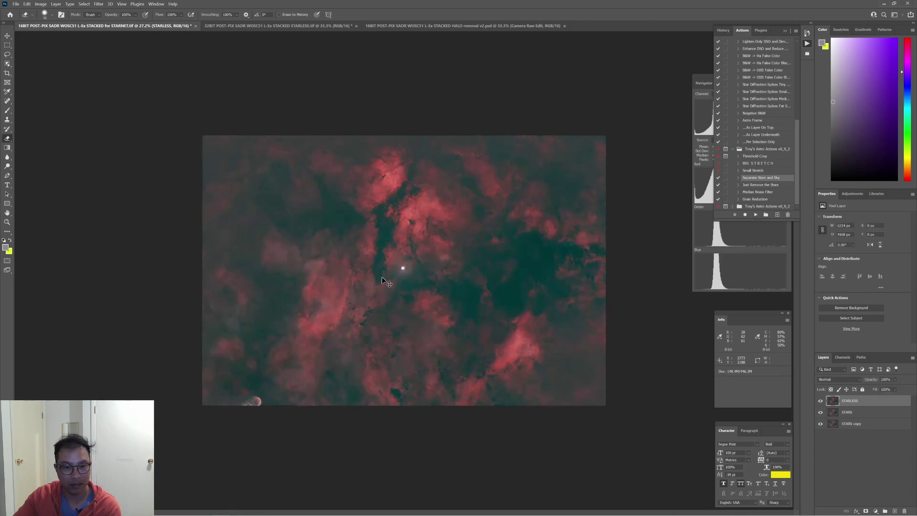
# Rework the erased spot over the central star on the STARLESS layer, undoing as needed, and hide STARLESS to view the STARS layer
pyautogui.click(402, 268)
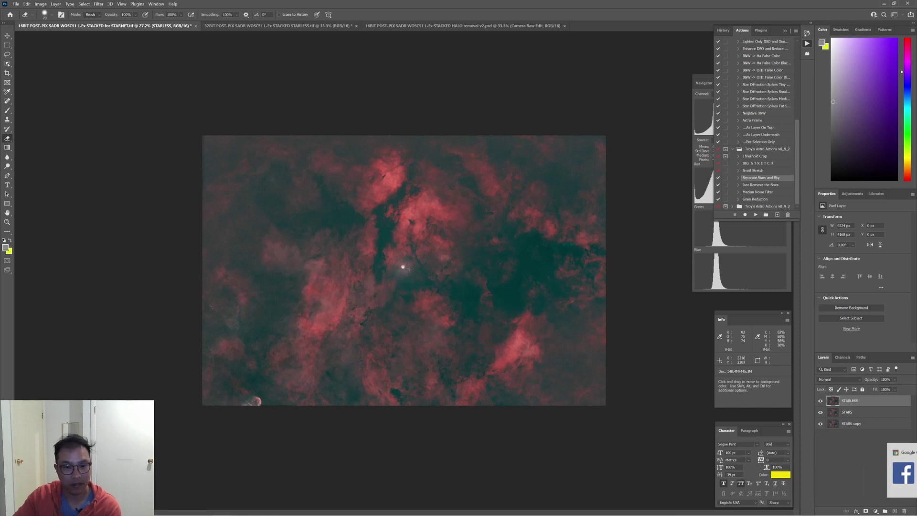
pyautogui.click(403, 268)
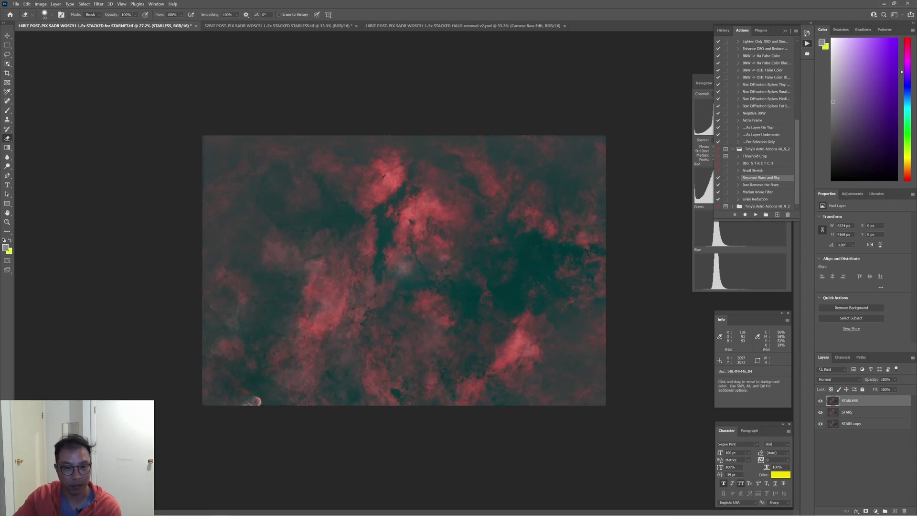
pyautogui.hotkey('ctrl', 'z')
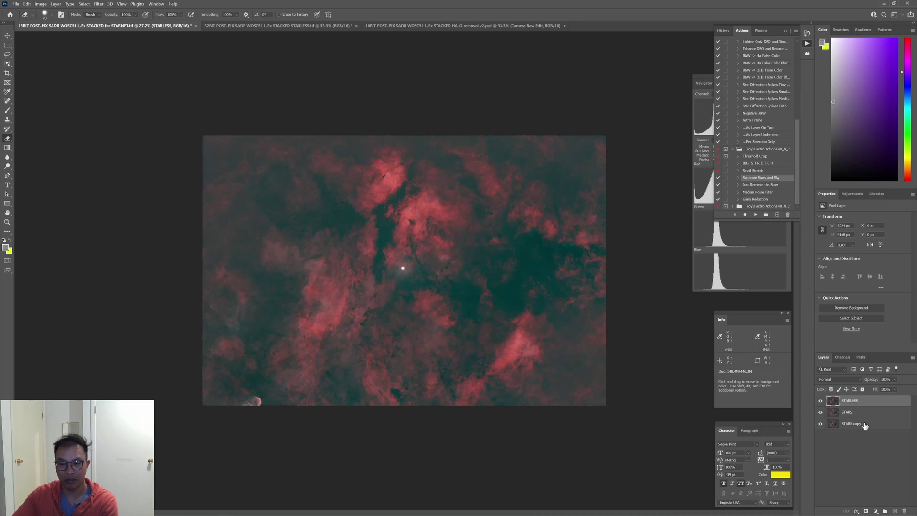
pyautogui.click(822, 404)
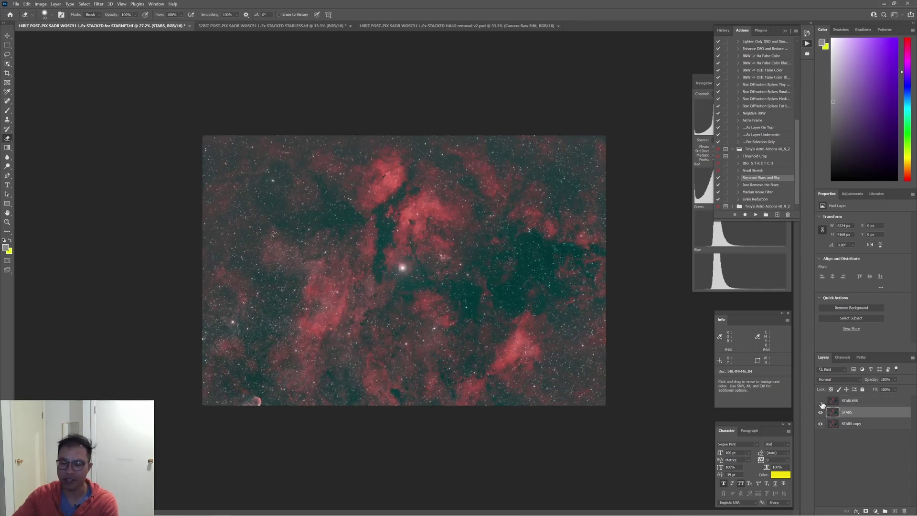
# Show the STARLESS layer, stamp the visible result onto a new layer above it, and name that layer HALO REMOVED
pyautogui.click(821, 402)
pyautogui.click(858, 404)
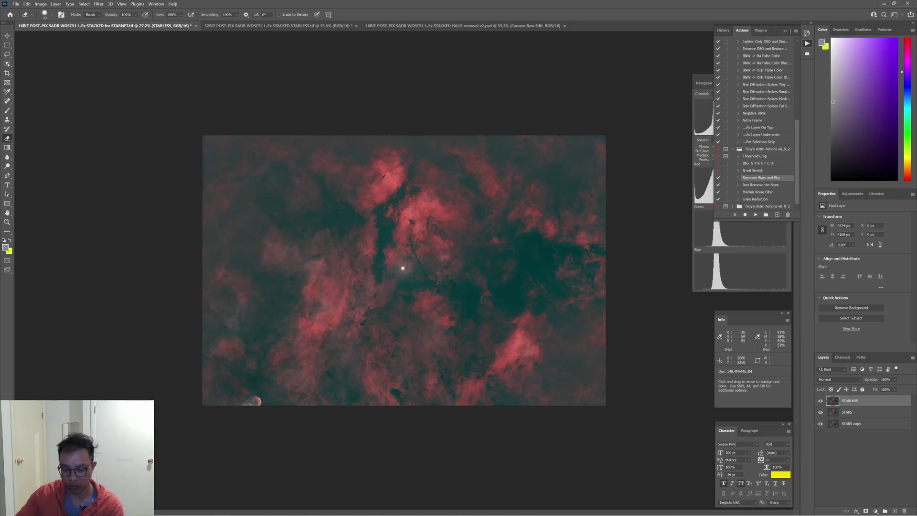
pyautogui.hotkey('ctrl', 'shift', 'alt', 'e')
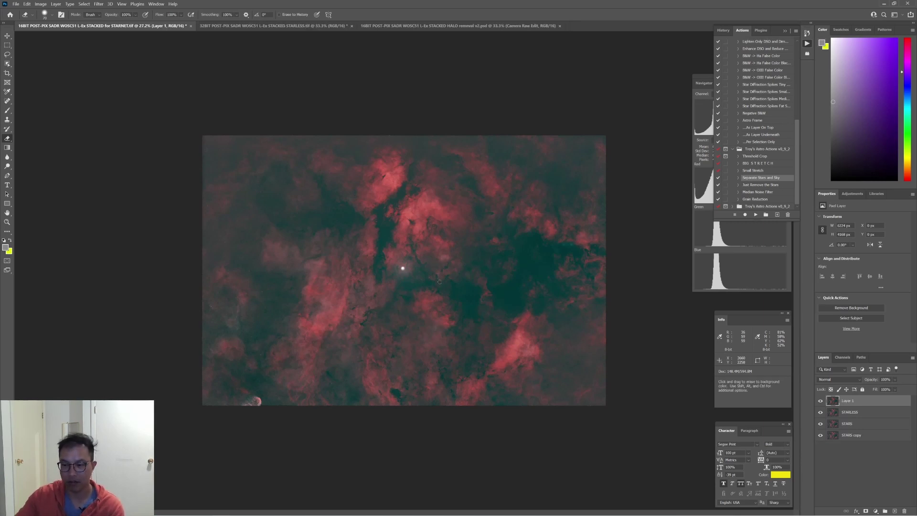
pyautogui.doubleClick(847, 400)
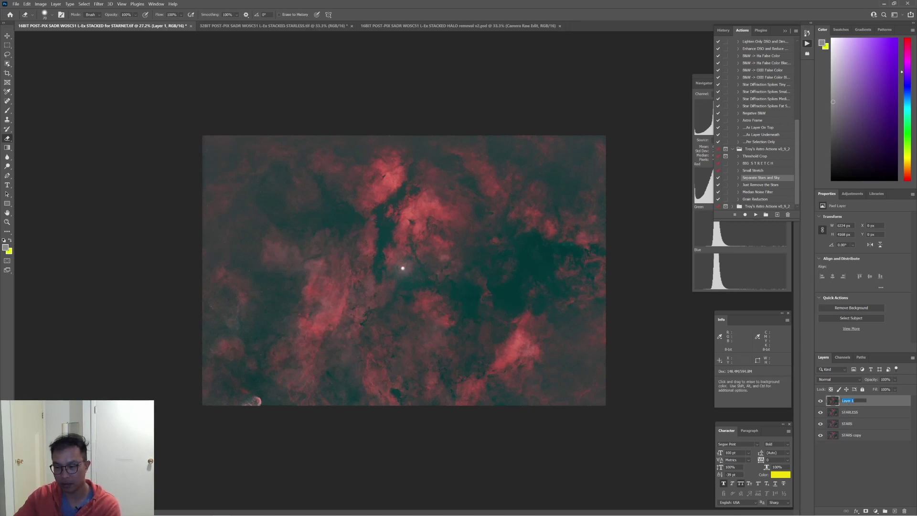
pyautogui.write('HALO RE')
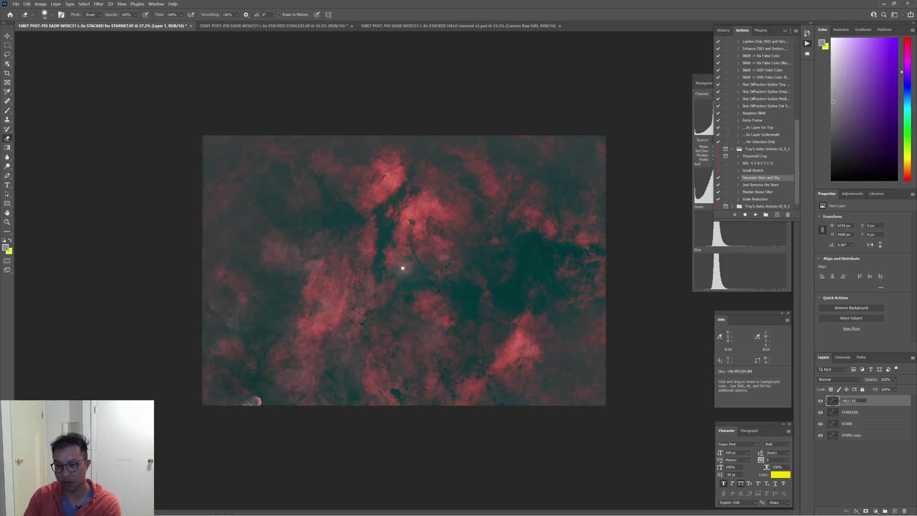
pyautogui.write('MOVED')
pyautogui.press('Return')
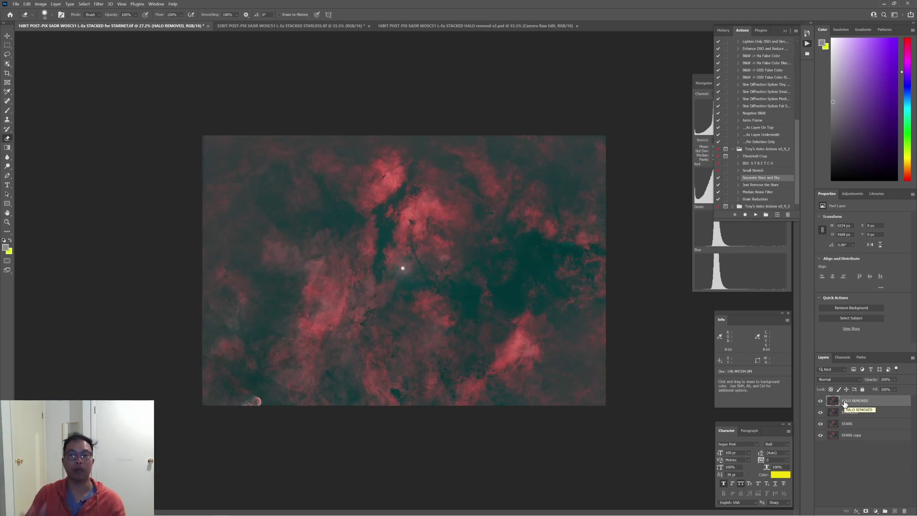
# Toggle the HALO REMOVED and STARLESS layers' visibility to compare the halo-free result with the original stars
pyautogui.click(821, 401)
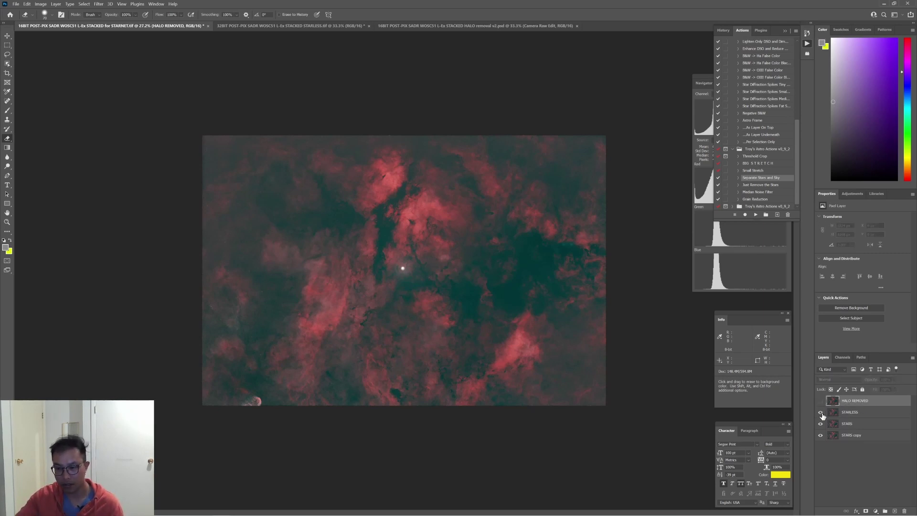
pyautogui.click(821, 412)
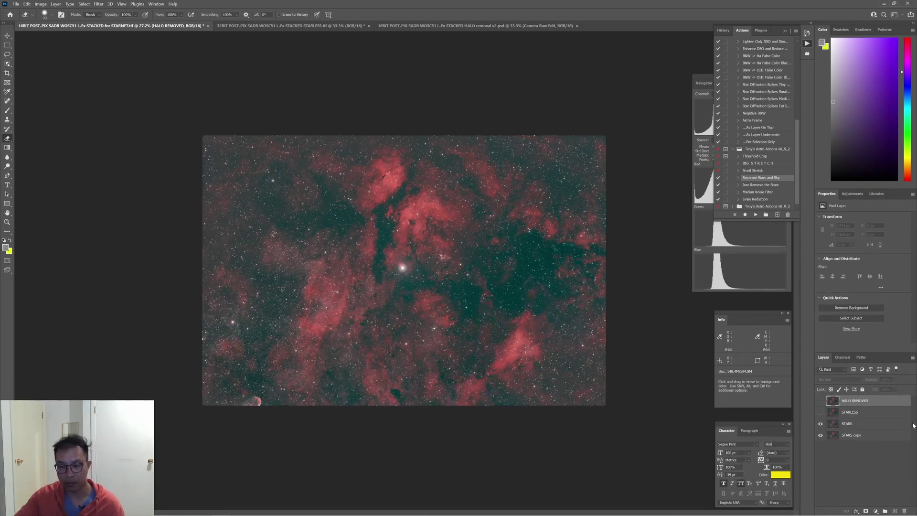
pyautogui.click(821, 412)
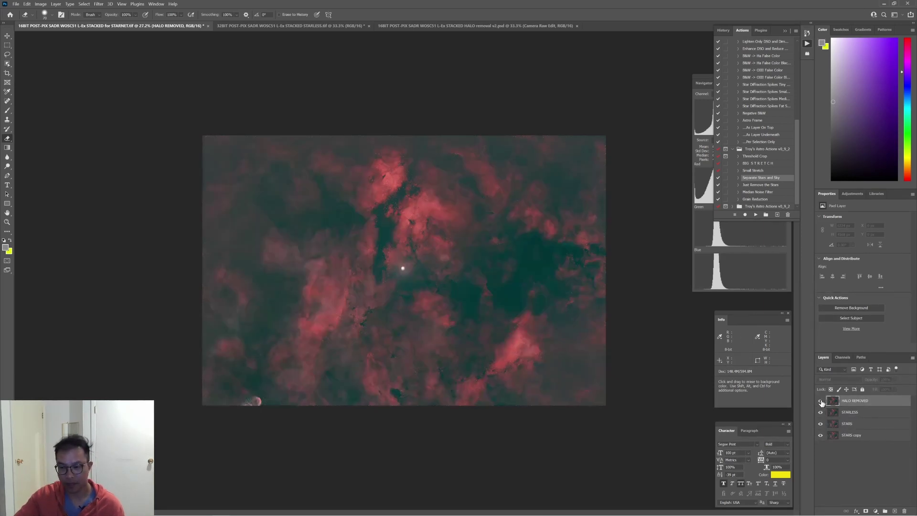
pyautogui.click(821, 401)
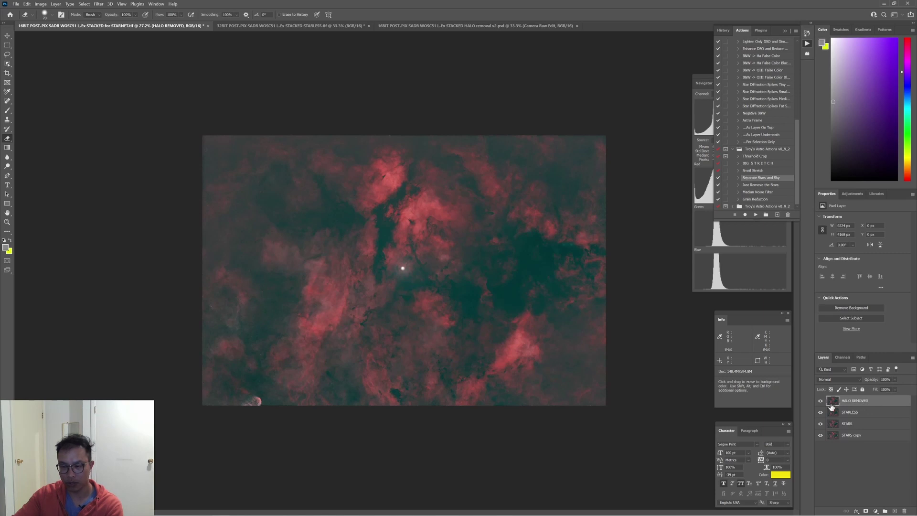
# Hide HALO REMOVED and STARLESS, and run the Separate Stars and Sky action on the STARS layer
pyautogui.click(820, 402)
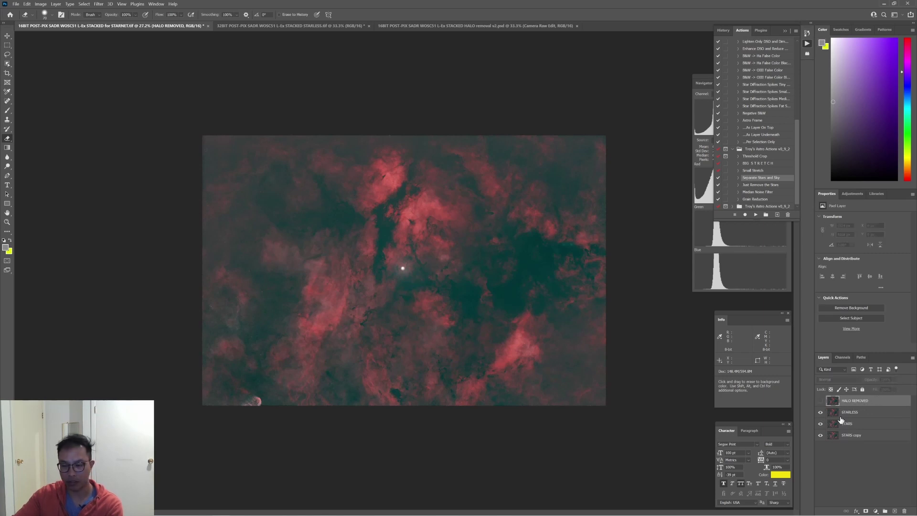
pyautogui.click(821, 413)
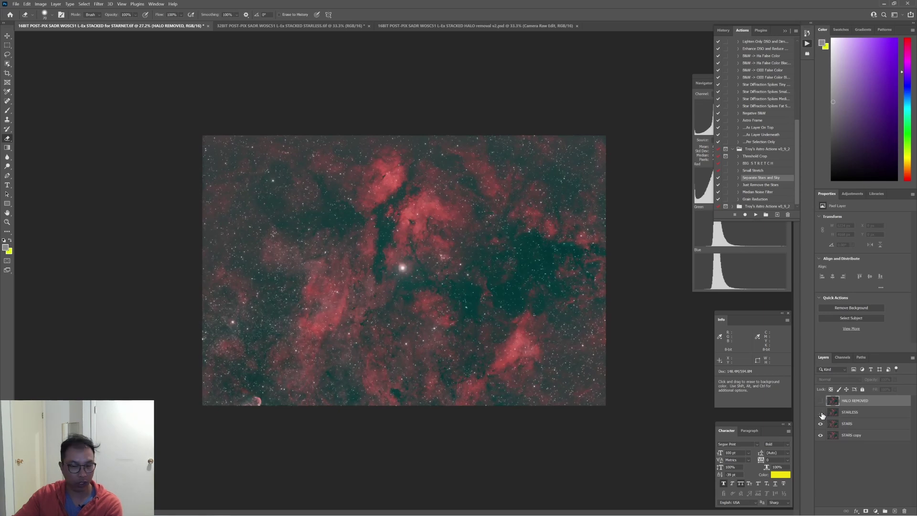
pyautogui.click(820, 423)
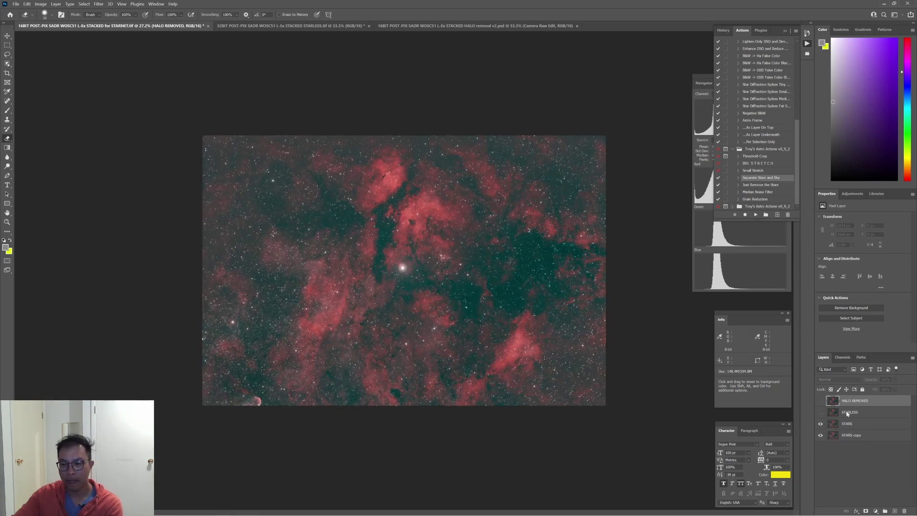
pyautogui.click(859, 424)
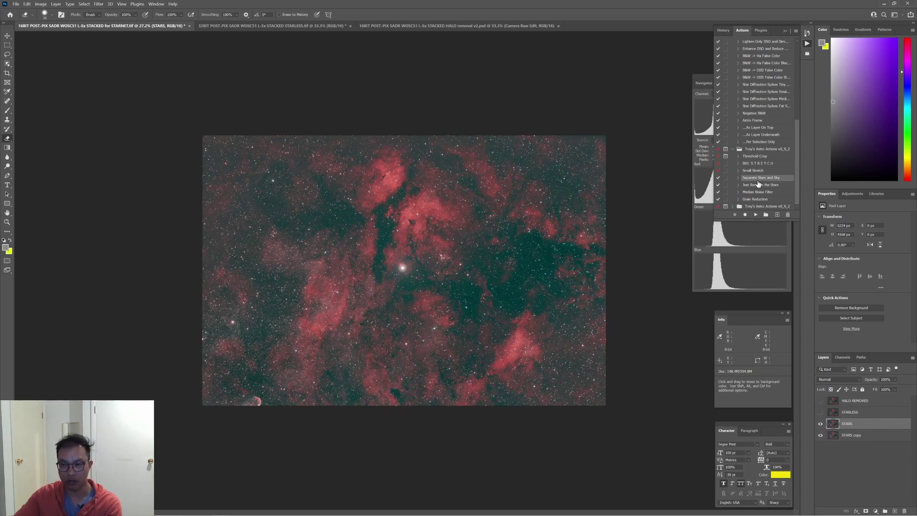
pyautogui.click(157, 3)
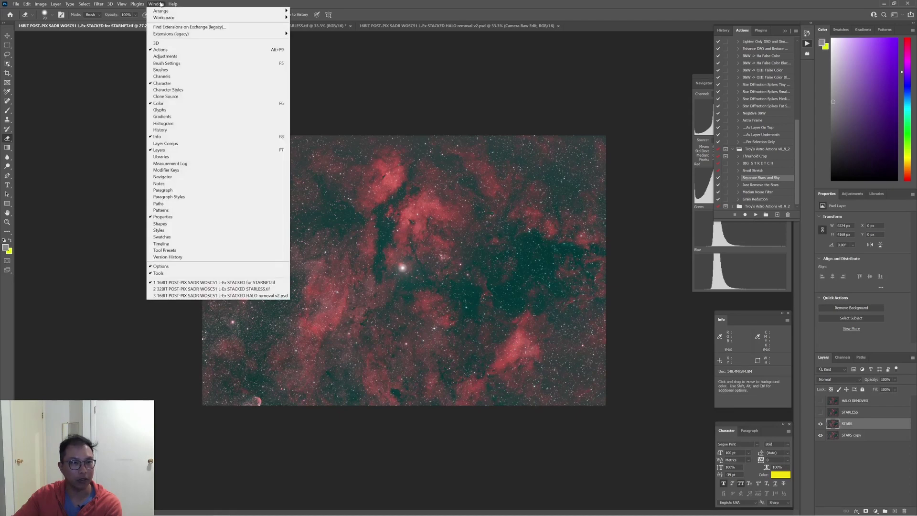
pyautogui.click(171, 50)
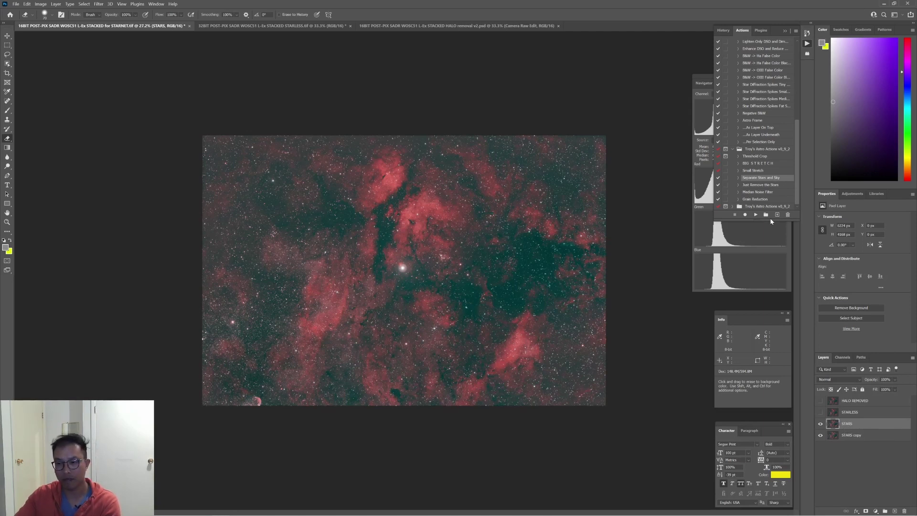
pyautogui.click(756, 215)
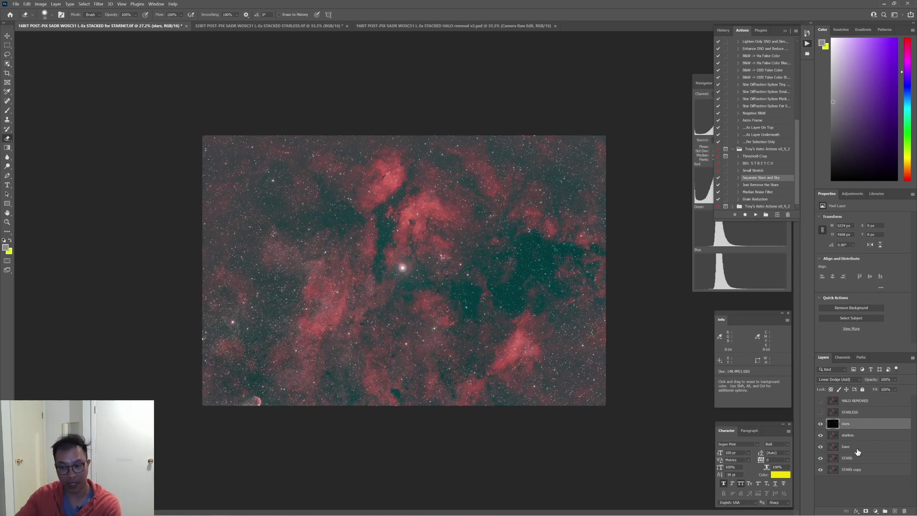
# Hide the STARS, STARS copy, base and starless layers to inspect the extracted stars layer alone, then hide it too
pyautogui.click(820, 458)
pyautogui.click(820, 446)
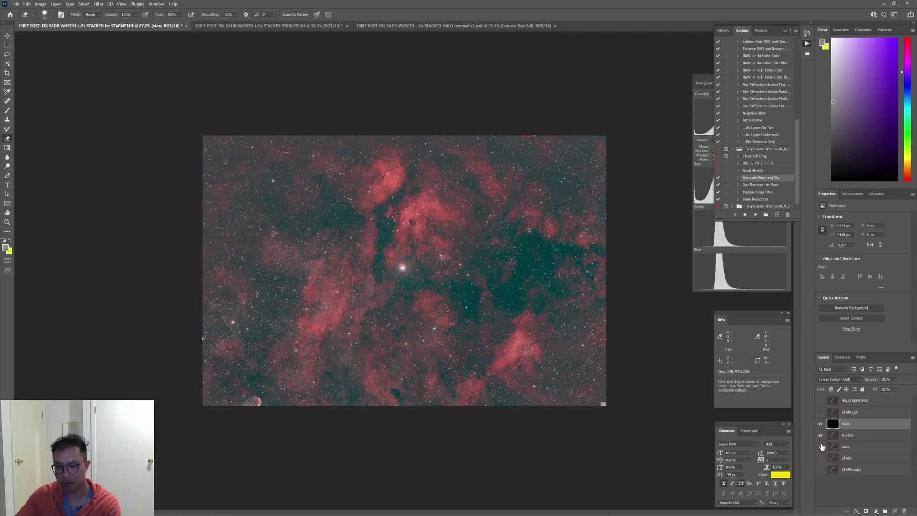
pyautogui.click(820, 434)
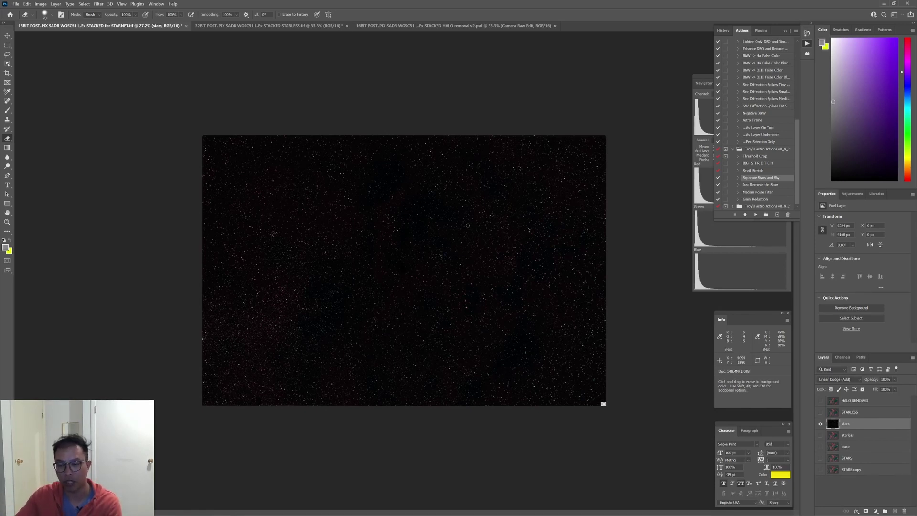
pyautogui.click(820, 425)
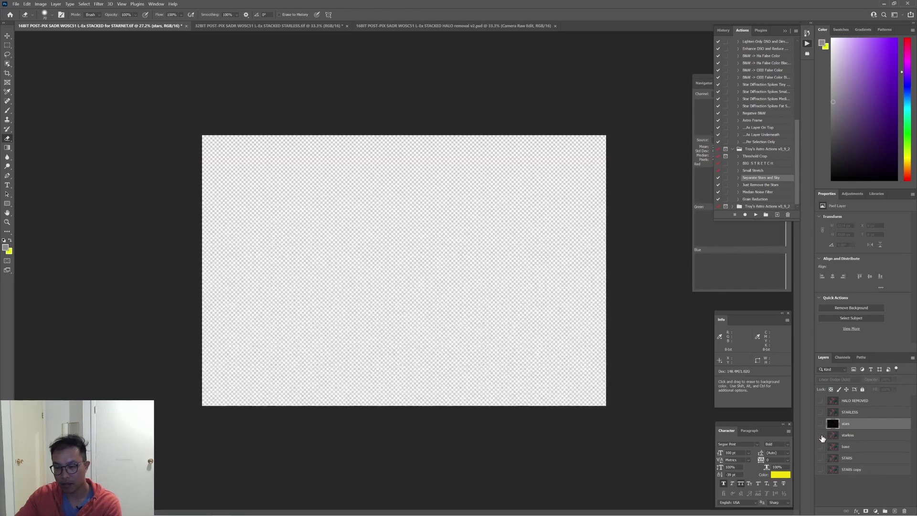
# View the action's starless layer and its base layer one at a time, and dismiss the browser notification
pyautogui.click(820, 436)
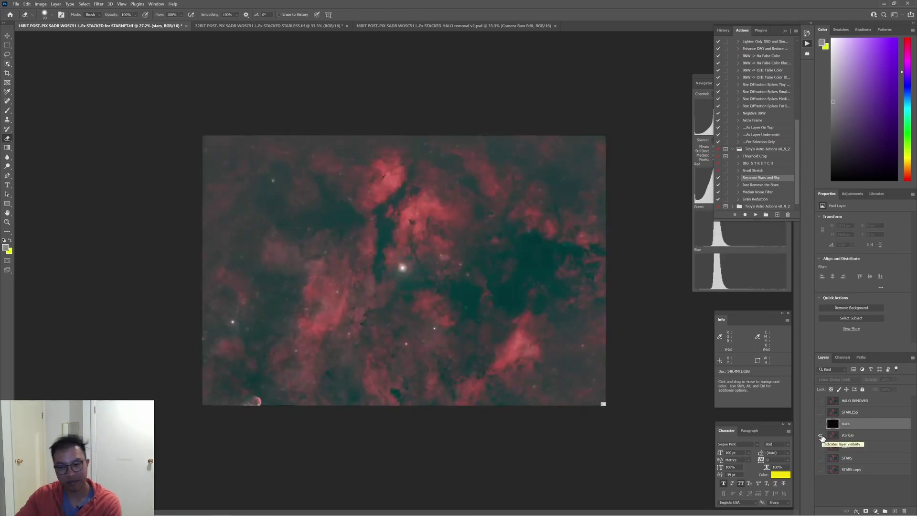
pyautogui.click(866, 436)
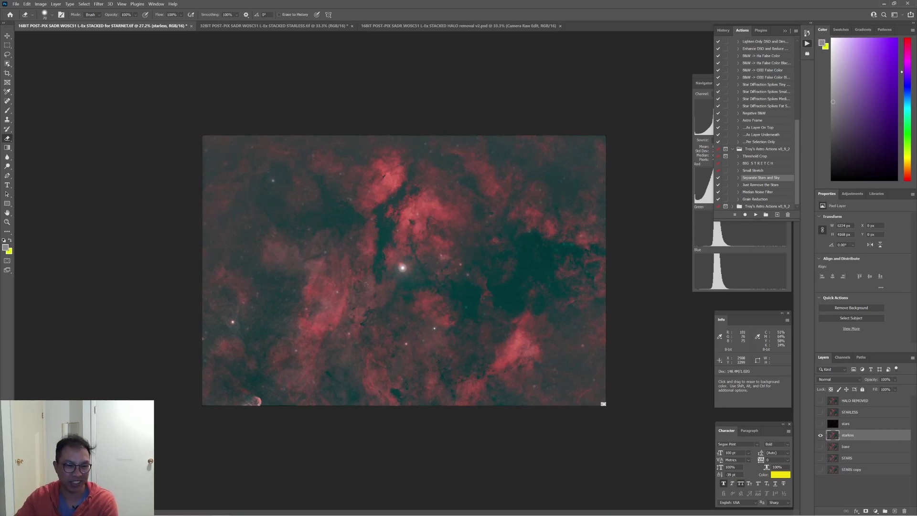
pyautogui.click(821, 447)
pyautogui.click(820, 436)
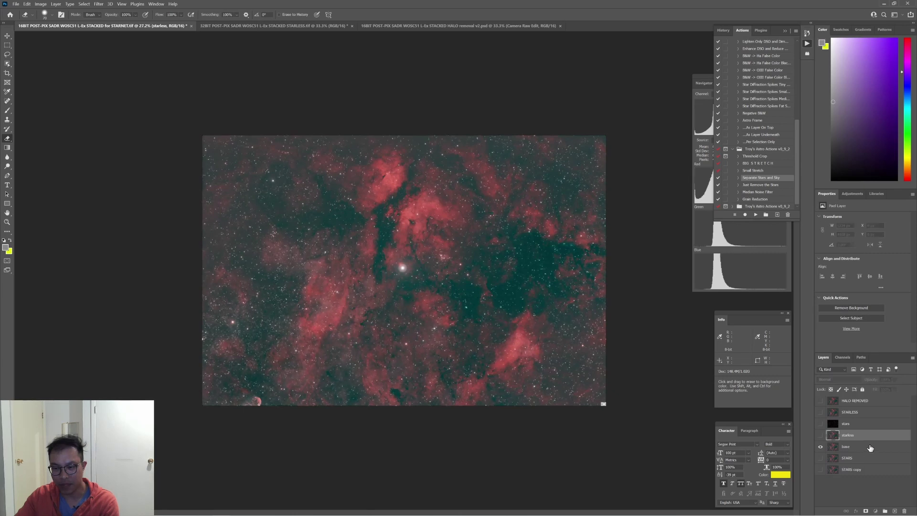
pyautogui.click(869, 447)
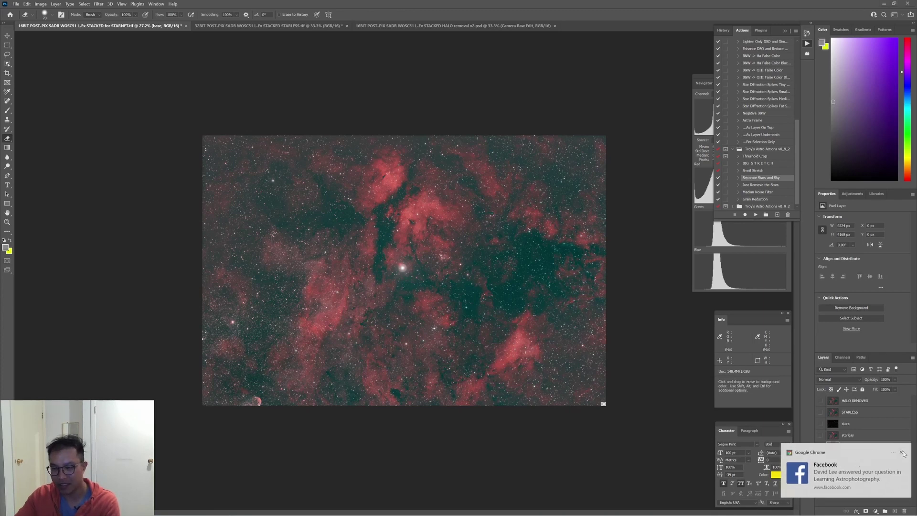
pyautogui.click(902, 452)
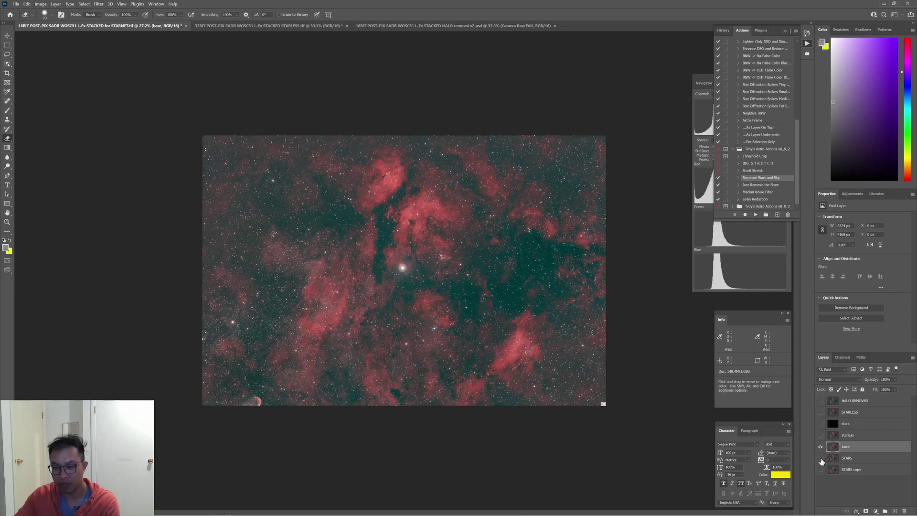
# Leave only the extracted stars layer visible and move it to the top of the layer stack, above HALO REMOVED
pyautogui.moveTo(821, 462); pyautogui.dragTo(821, 471)
pyautogui.click(820, 424)
pyautogui.click(833, 424)
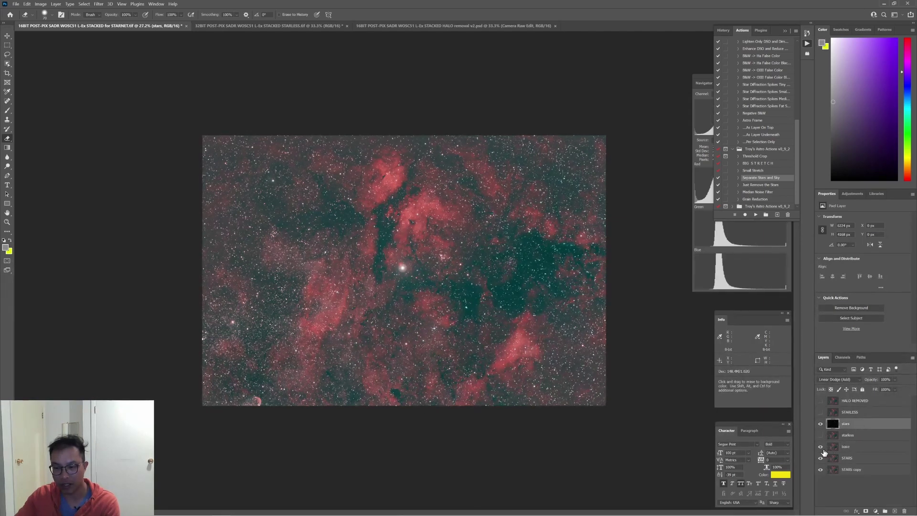
pyautogui.moveTo(821, 449); pyautogui.dragTo(820, 471)
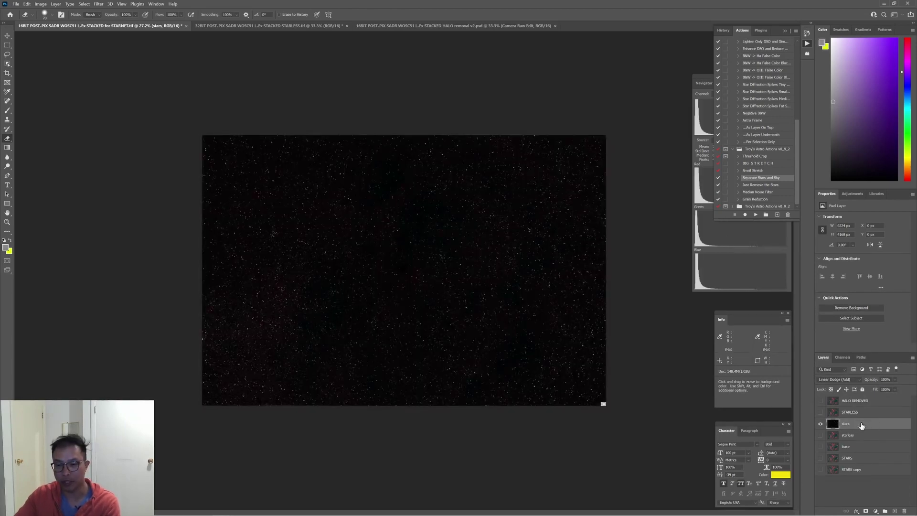
pyautogui.moveTo(855, 425); pyautogui.dragTo(854, 400)
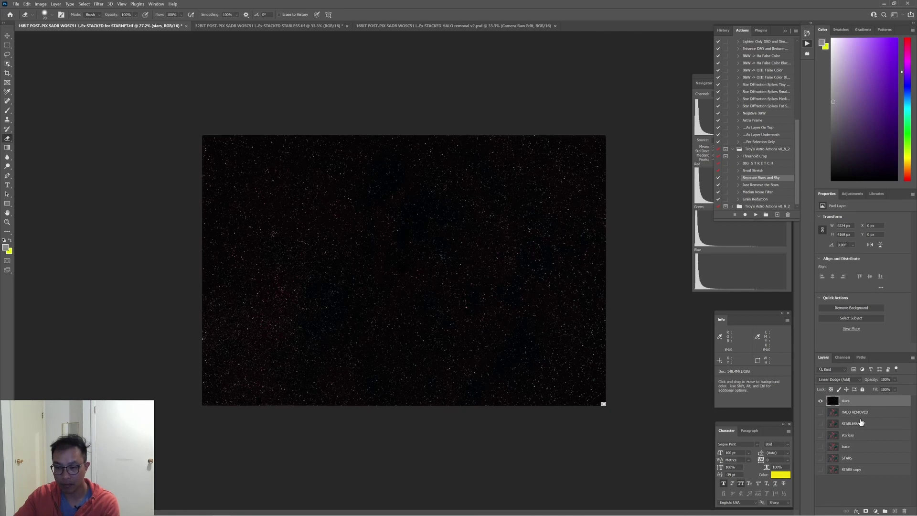
# Show HALO REMOVED beneath the stars layer, keep the stars blend mode at Linear Dodge (Add), and toggle HALO REMOVED to check the combination
pyautogui.click(820, 413)
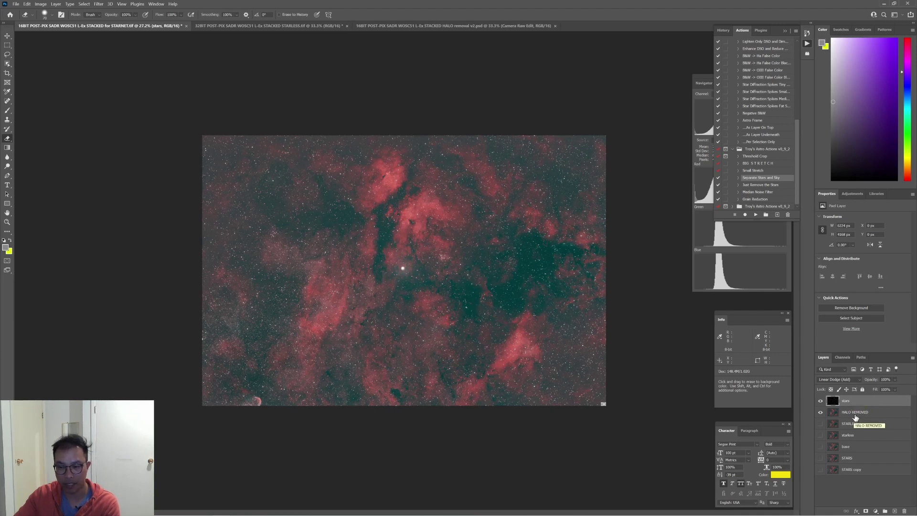
pyautogui.click(858, 380)
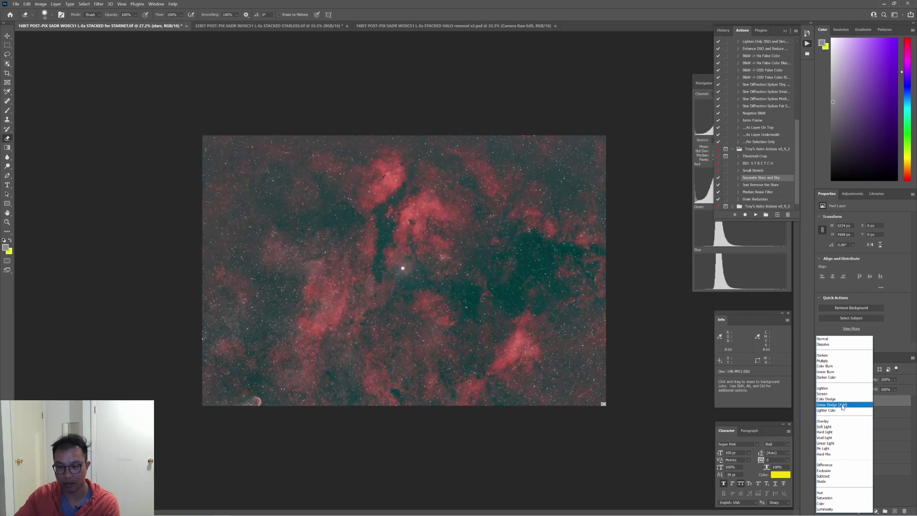
pyautogui.click(859, 404)
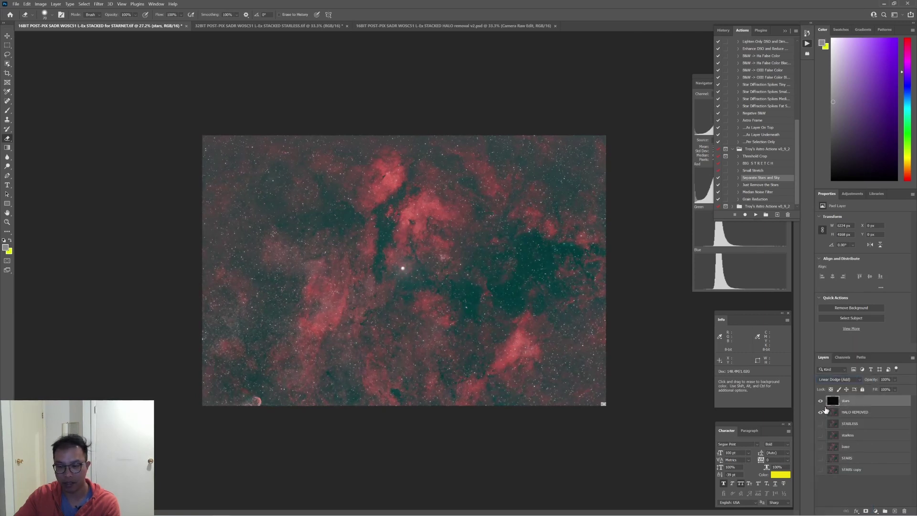
pyautogui.click(821, 412)
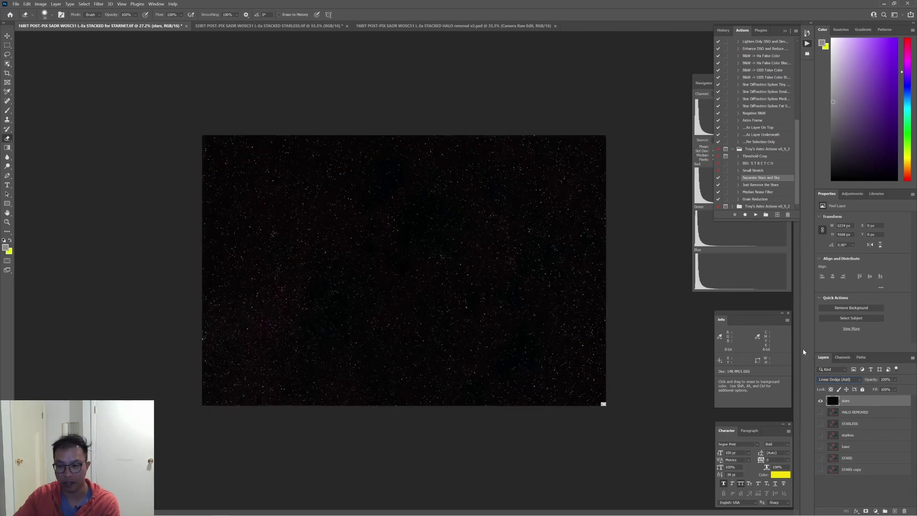
pyautogui.click(821, 413)
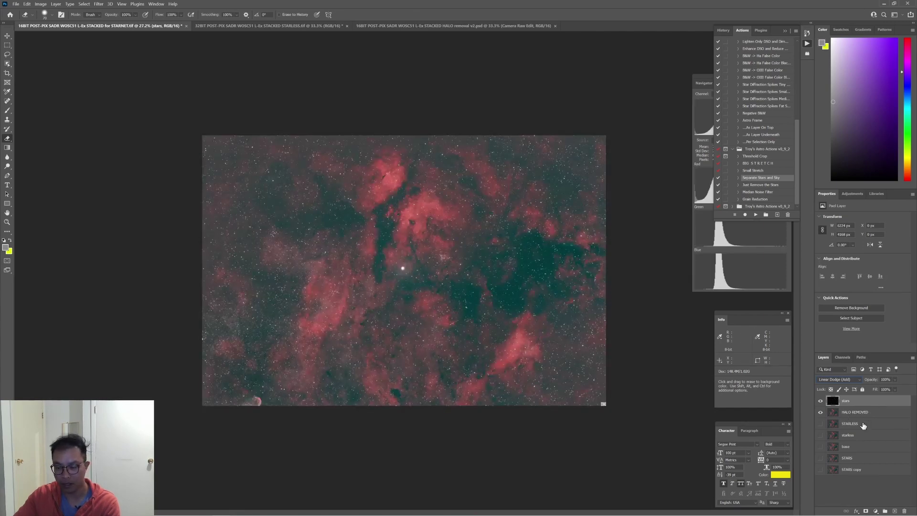
# Delete the action's hidden lowercase starless layer and base layer together, and toggle the uppercase STARLESS layer on and off
pyautogui.click(857, 436)
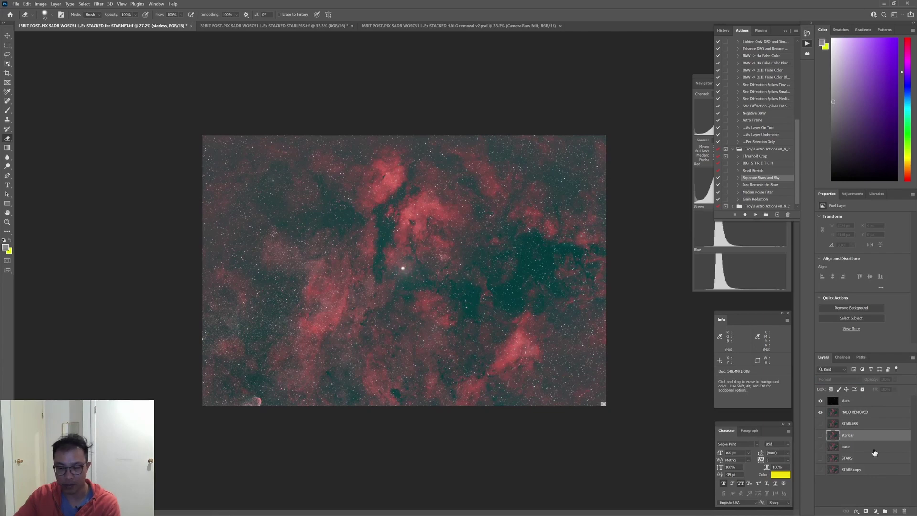
pyautogui.keyDown('shift'); pyautogui.click(861, 449); pyautogui.keyUp('shift')
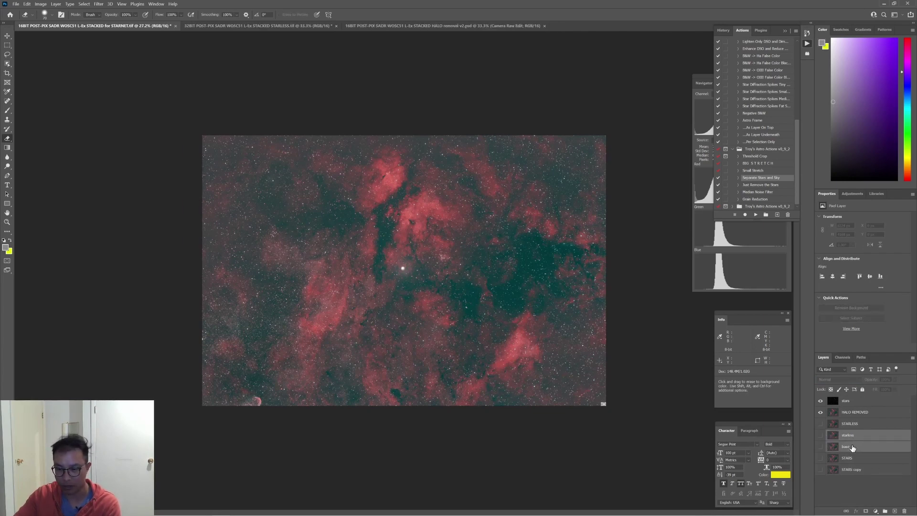
pyautogui.rightClick(853, 446)
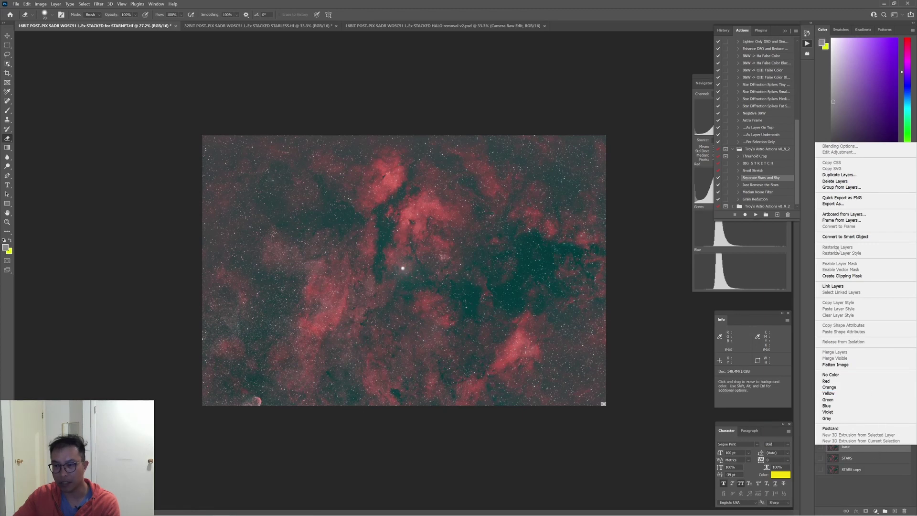
pyautogui.click(836, 181)
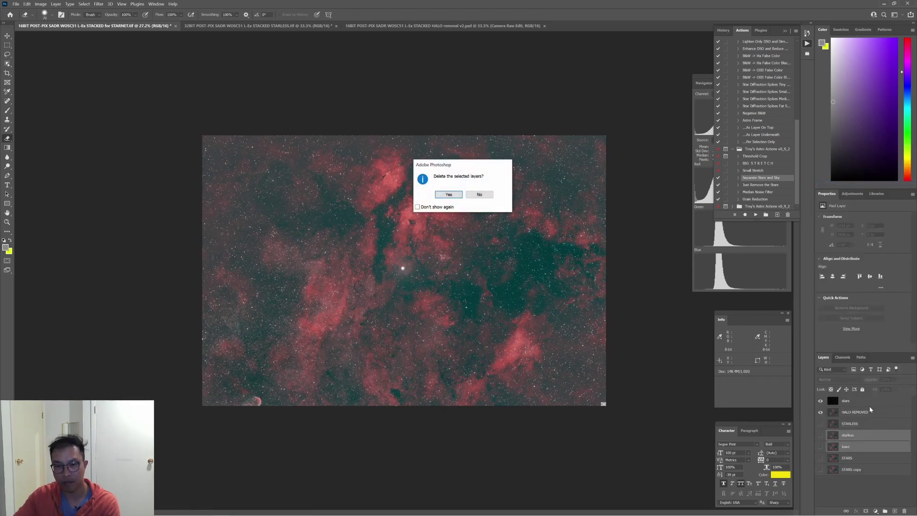
pyautogui.press('Return')
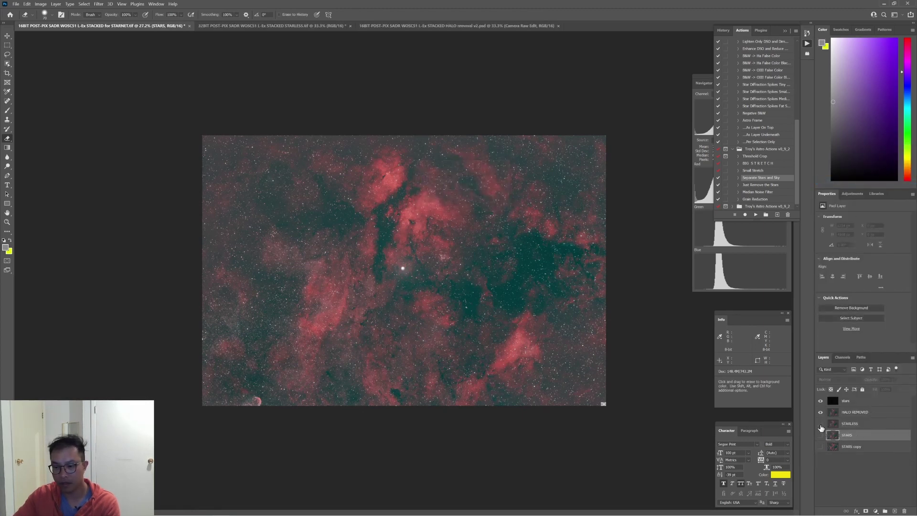
pyautogui.click(821, 424)
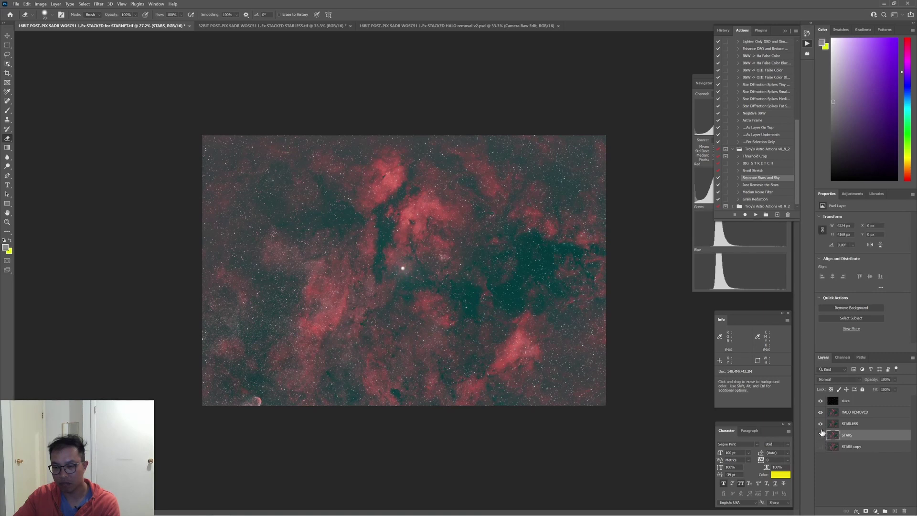
pyautogui.click(820, 424)
# Stamp the visible stars and HALO REMOVED layers into a new top layer and name it HALO REMOVED STARS RESTORED
pyautogui.click(863, 402)
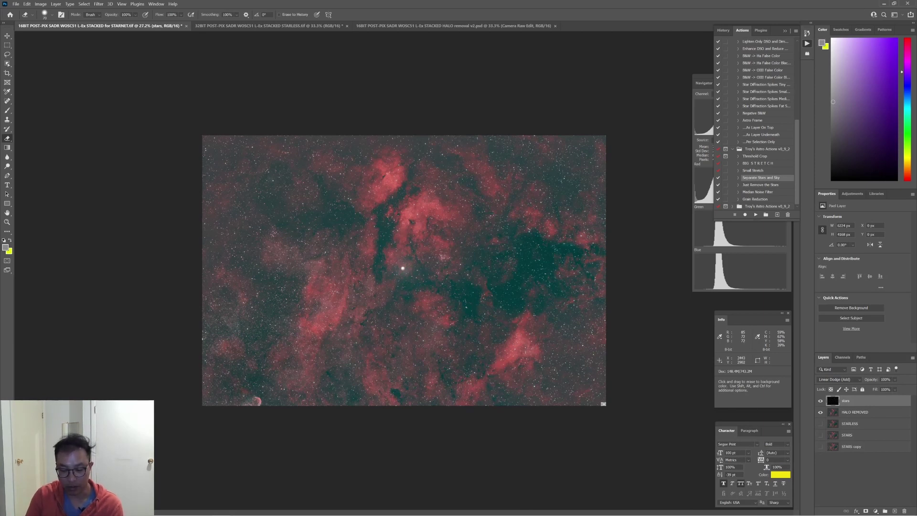
pyautogui.hotkey('ctrl', 'shift', 'alt', 'e')
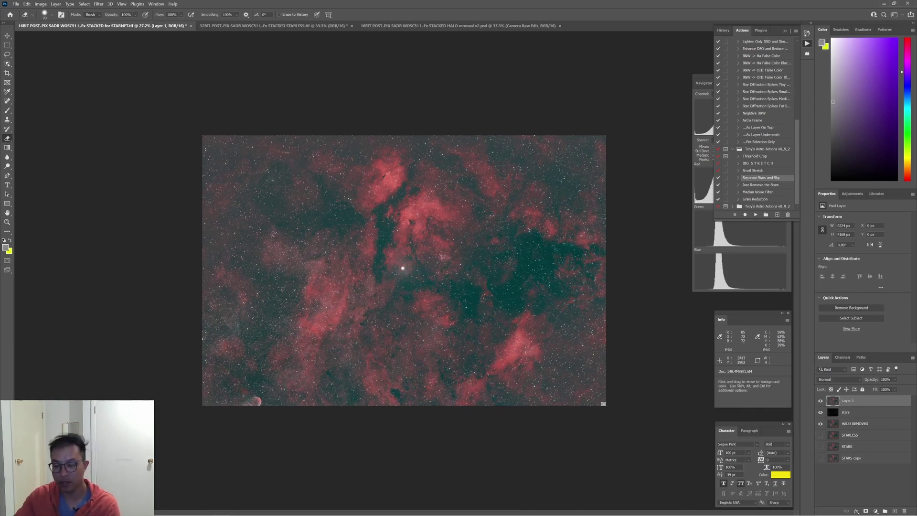
pyautogui.doubleClick(847, 400)
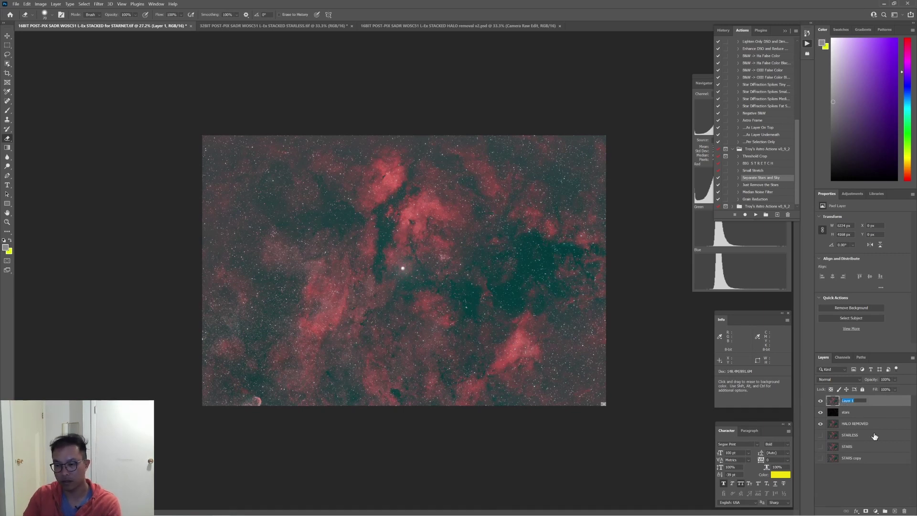
pyautogui.write('HALO REMOVED STARS RESTORED')
pyautogui.press('Return')
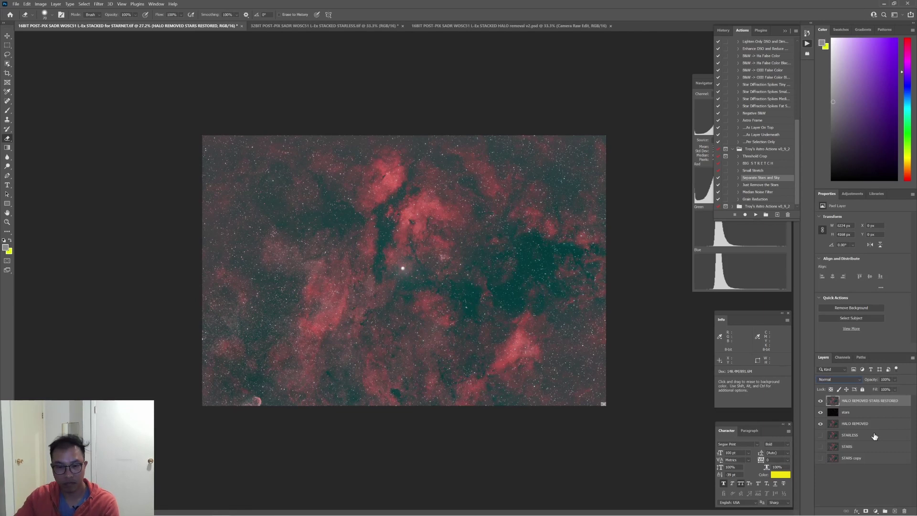